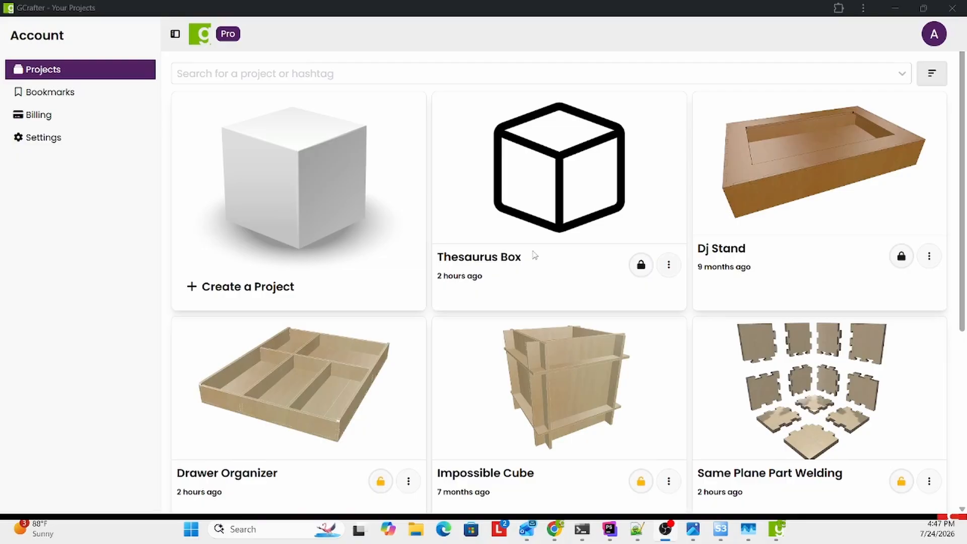
Create a CNC project named "End Table" using standard inch units.
{"action": "left_click", "coordinate": [330, 197]}
{"action": "type", "text": "Dad Joke Box"}
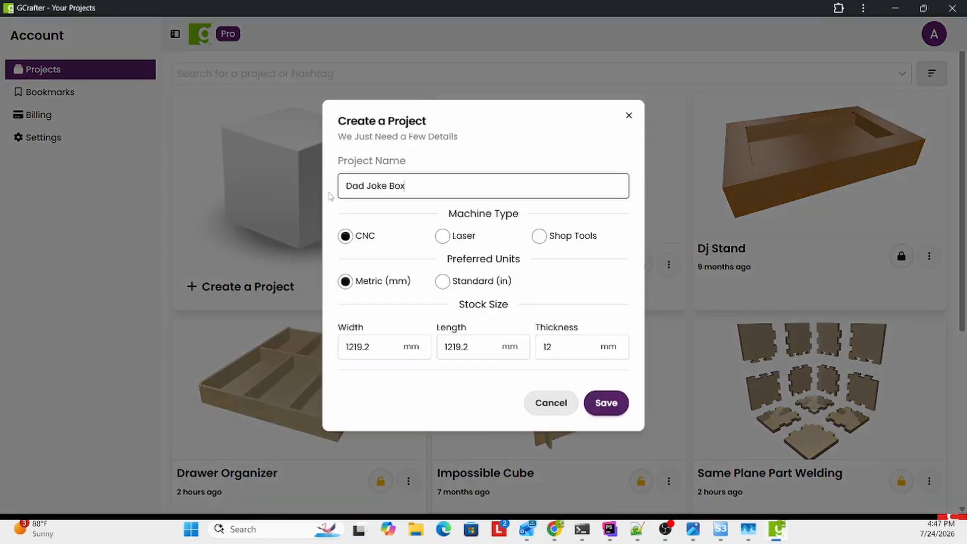
{"action": "left_click_drag", "start_coordinate": [420, 182], "coordinate": [332, 188]}
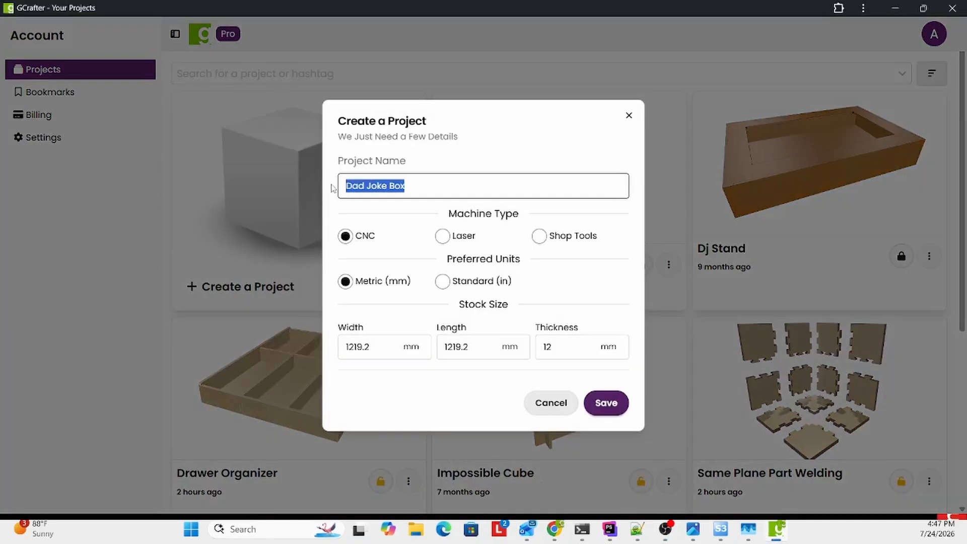
{"action": "type", "text": "End Table"}
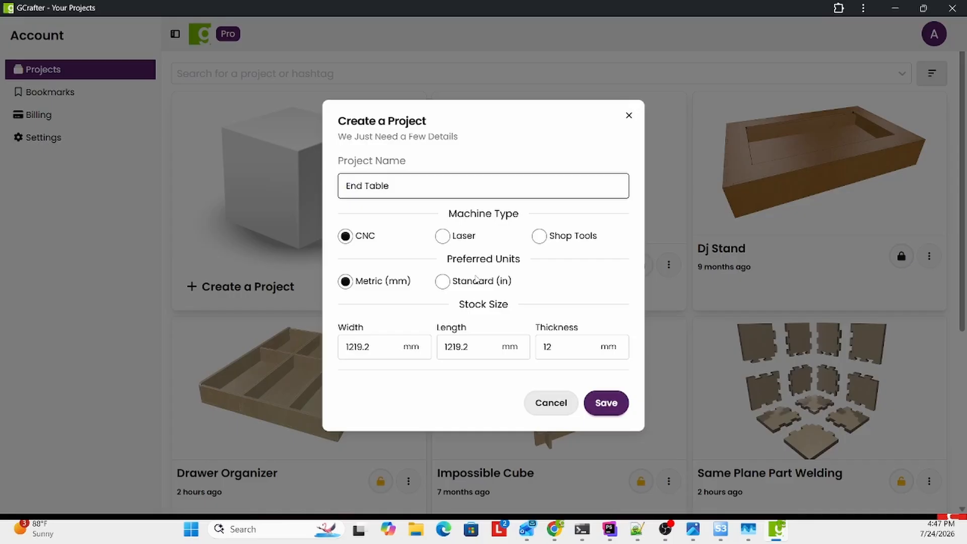
{"action": "left_click", "coordinate": [443, 282]}
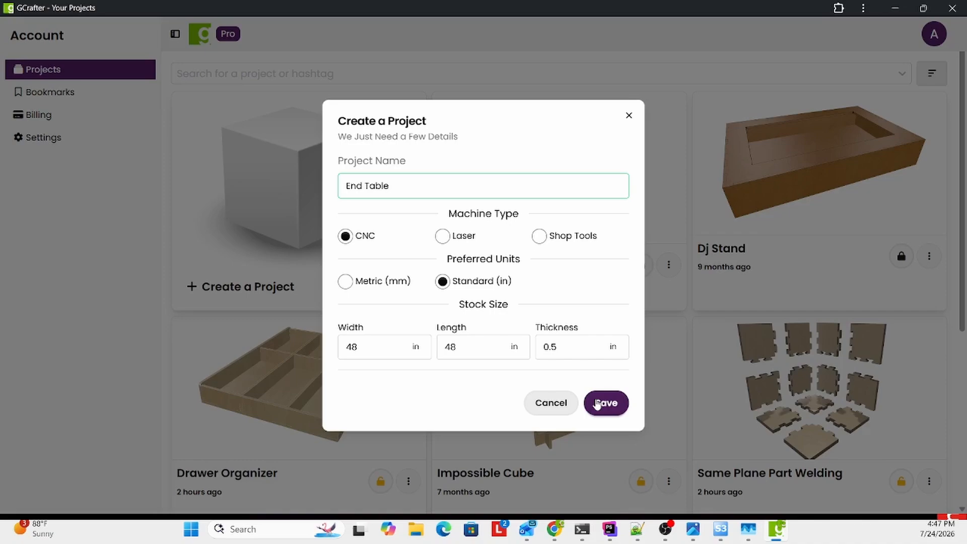
{"action": "left_click", "coordinate": [597, 404]}
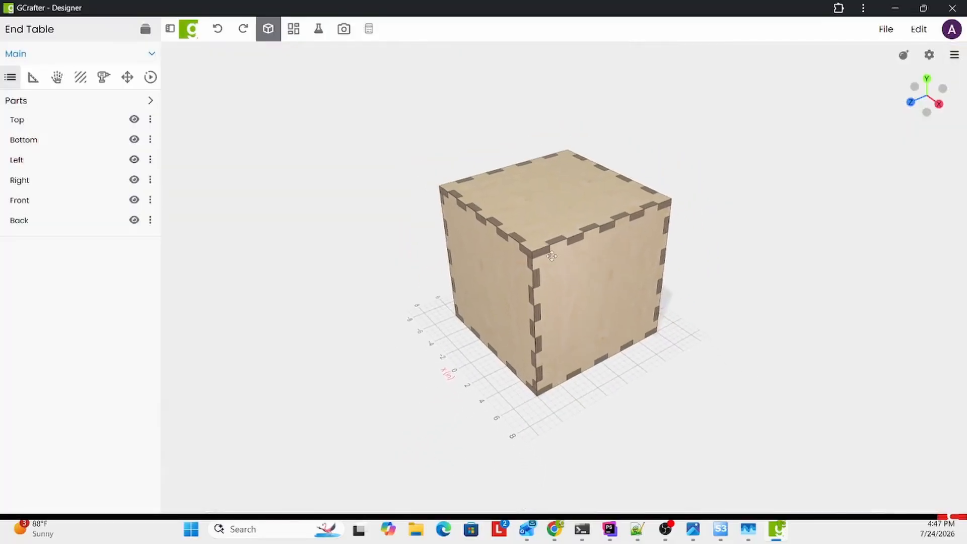
Set the box dimensions to 16 in wide and 22 in high.
{"action": "left_click", "coordinate": [32, 77]}
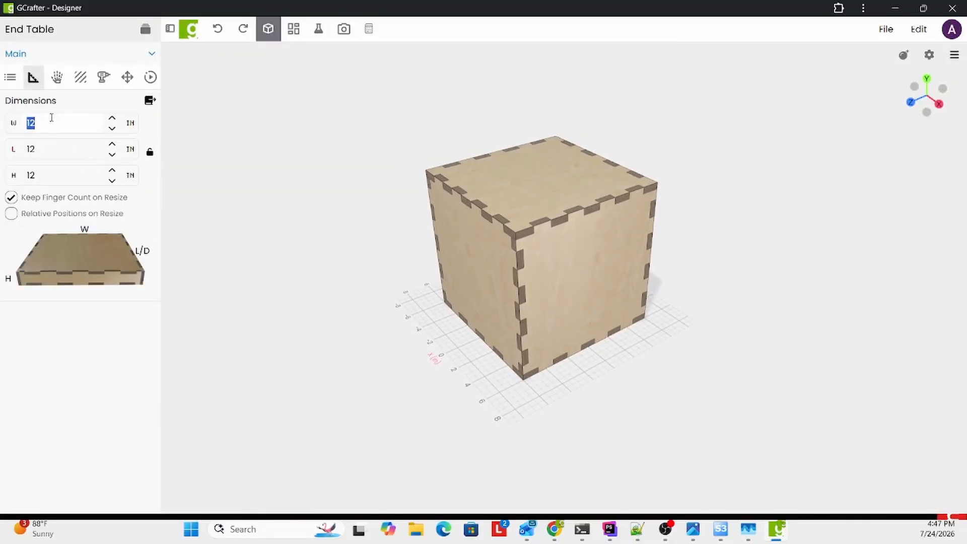
{"action": "type", "text": "6"}
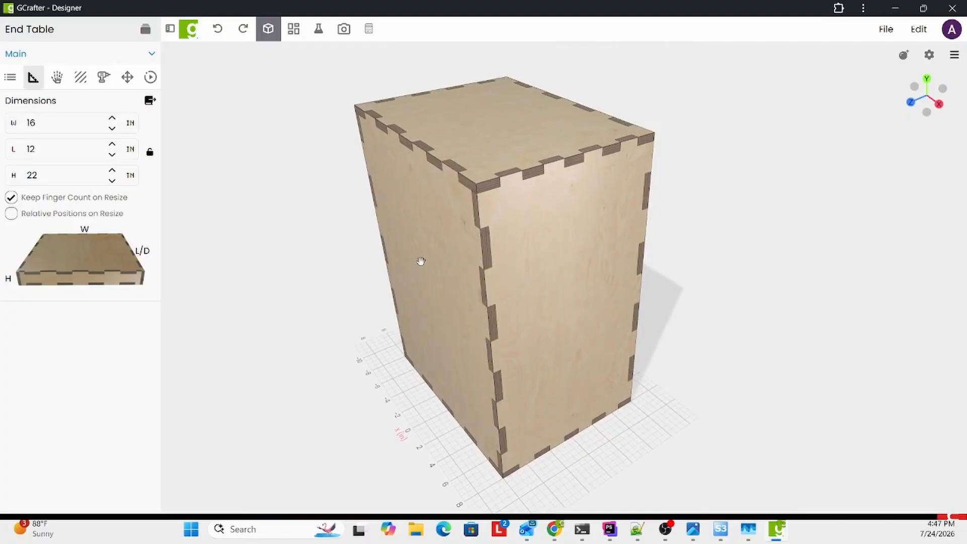
Remove the front and back panels from the box, leaving both faces open.
{"action": "left_click", "coordinate": [442, 261]}
{"action": "left_click", "coordinate": [10, 77]}
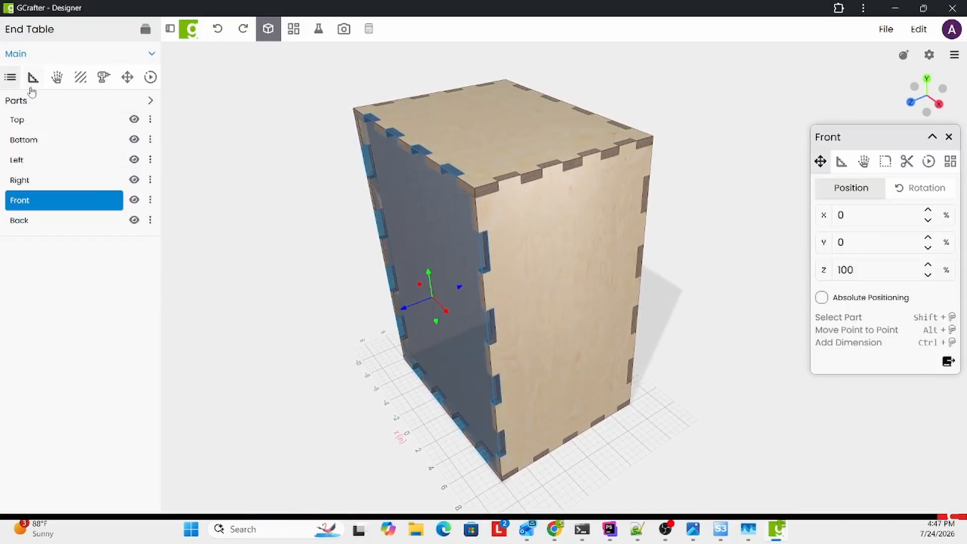
{"action": "left_click", "coordinate": [150, 200]}
{"action": "left_click", "coordinate": [151, 251]}
{"action": "left_click_drag", "start_coordinate": [708, 317], "coordinate": [599, 325]}
{"action": "left_click", "coordinate": [593, 243]}
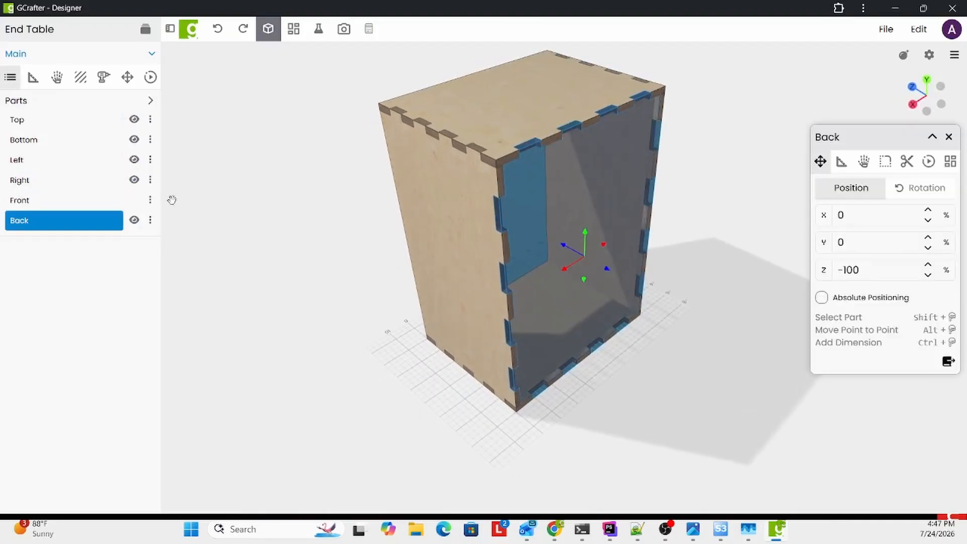
{"action": "left_click", "coordinate": [150, 220]}
{"action": "left_click", "coordinate": [143, 272]}
{"action": "left_click_drag", "start_coordinate": [567, 354], "coordinate": [533, 319]}
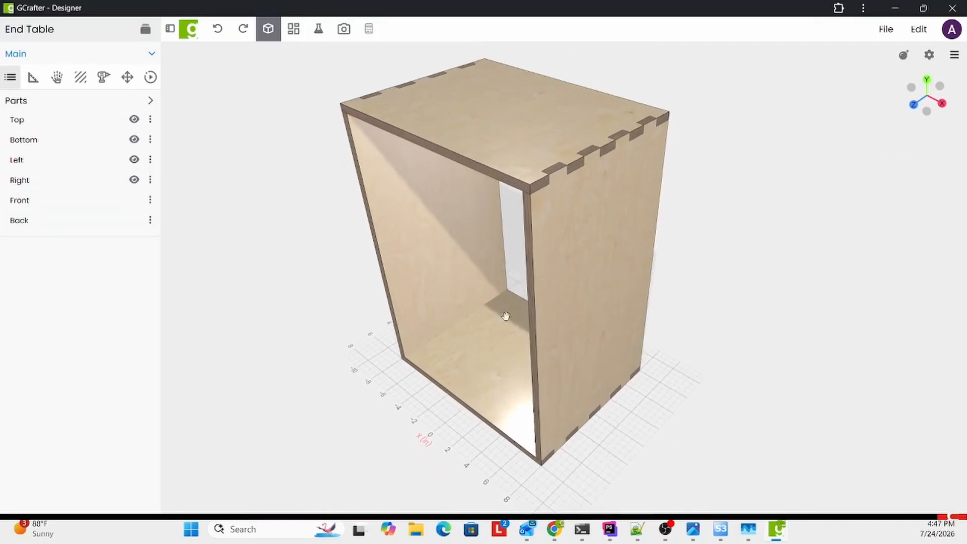
Raise the bottom panel by setting its Y position to 15%.
{"action": "left_click", "coordinate": [484, 356]}
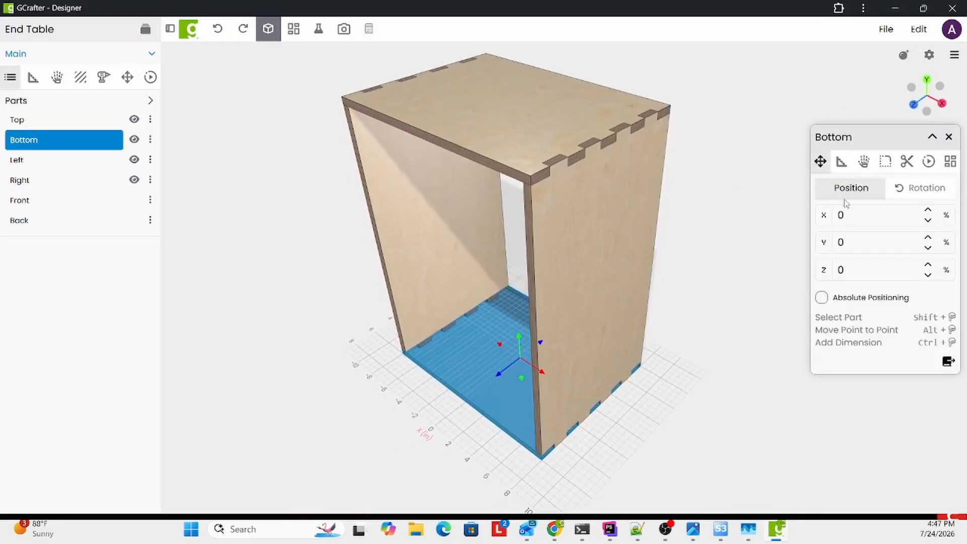
{"action": "double_click", "coordinate": [849, 243]}
{"action": "type", "text": "15"}
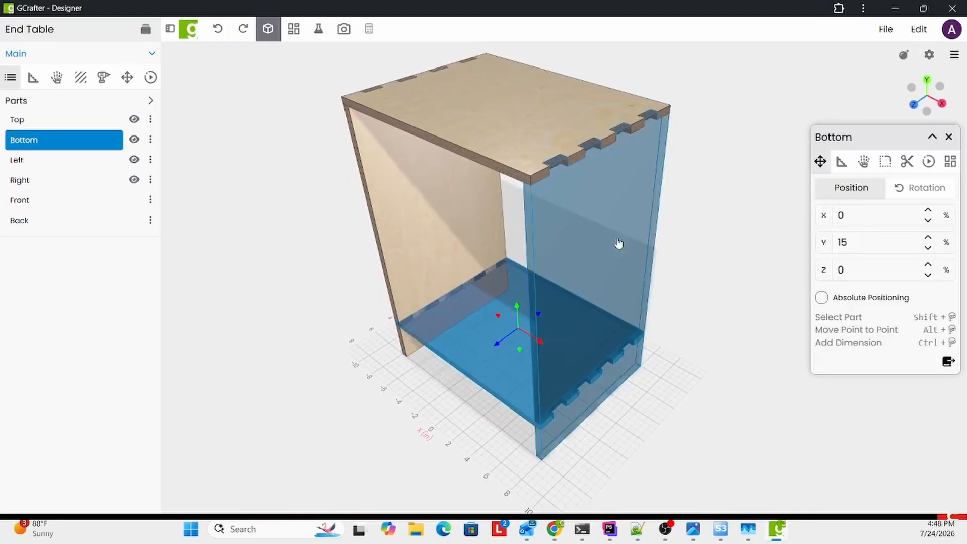
Move the right panel inward by setting its X position to 90%.
{"action": "left_click", "coordinate": [627, 243]}
{"action": "left_click", "coordinate": [842, 164]}
{"action": "left_click", "coordinate": [823, 162]}
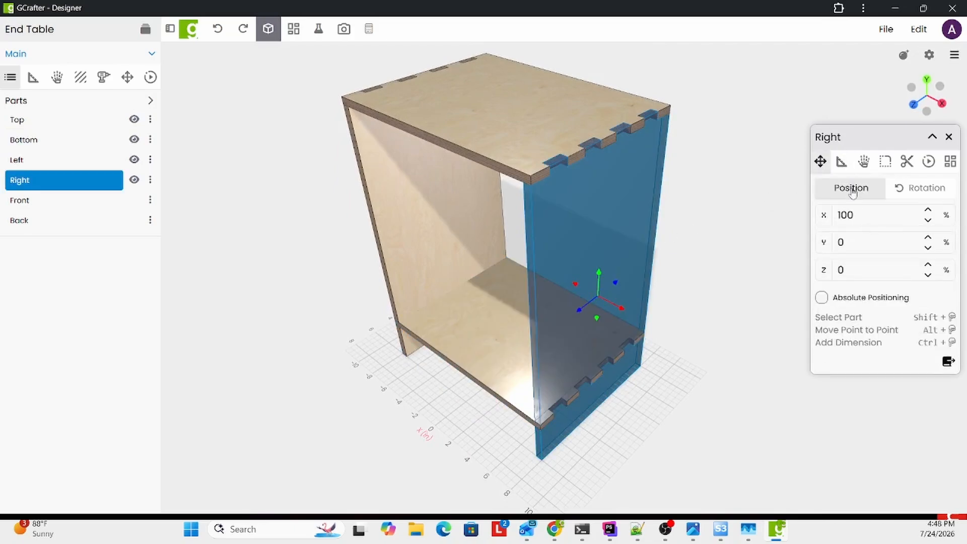
{"action": "double_click", "coordinate": [845, 214]}
{"action": "type", "text": "90"}
{"action": "key", "text": "Return"}
Move the left panel inward by setting its X position to -90%.
{"action": "left_click", "coordinate": [451, 231], "text": "shift"}
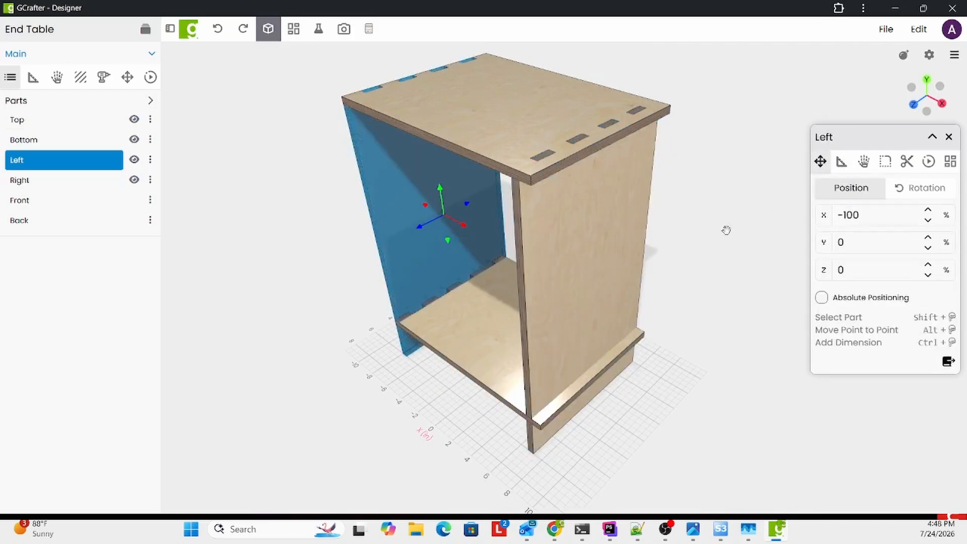
{"action": "double_click", "coordinate": [848, 215]}
{"action": "type", "text": "90"}
{"action": "key", "text": "Return"}
Set the bottom panel's width to 90% so it ends flush with the side panels.
{"action": "left_click", "coordinate": [499, 324], "text": "shift"}
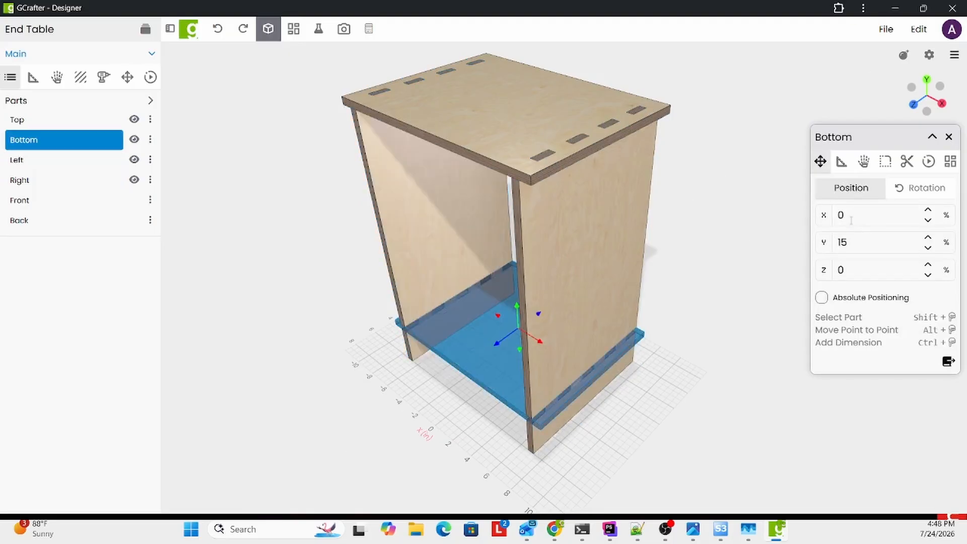
{"action": "left_click", "coordinate": [841, 162]}
{"action": "left_click", "coordinate": [864, 211]}
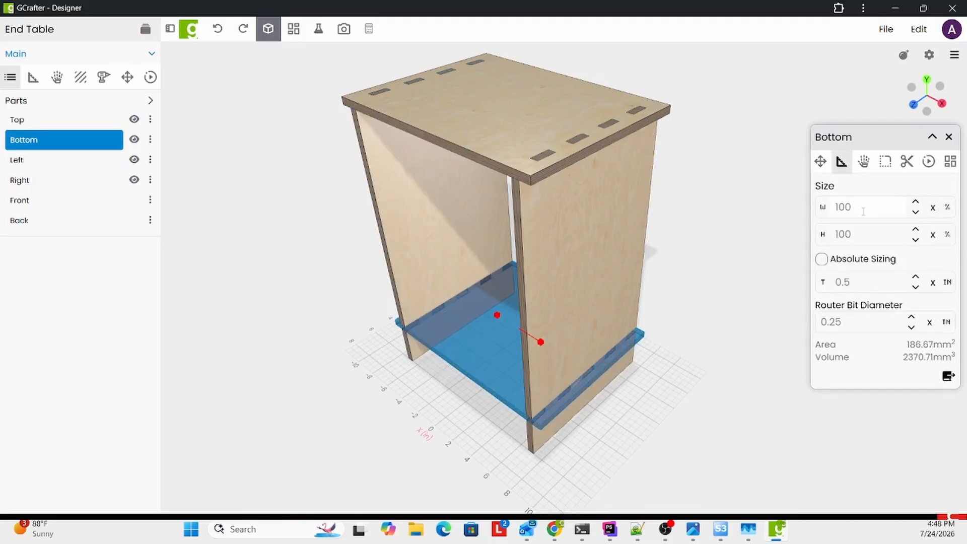
{"action": "type", "text": "90"}
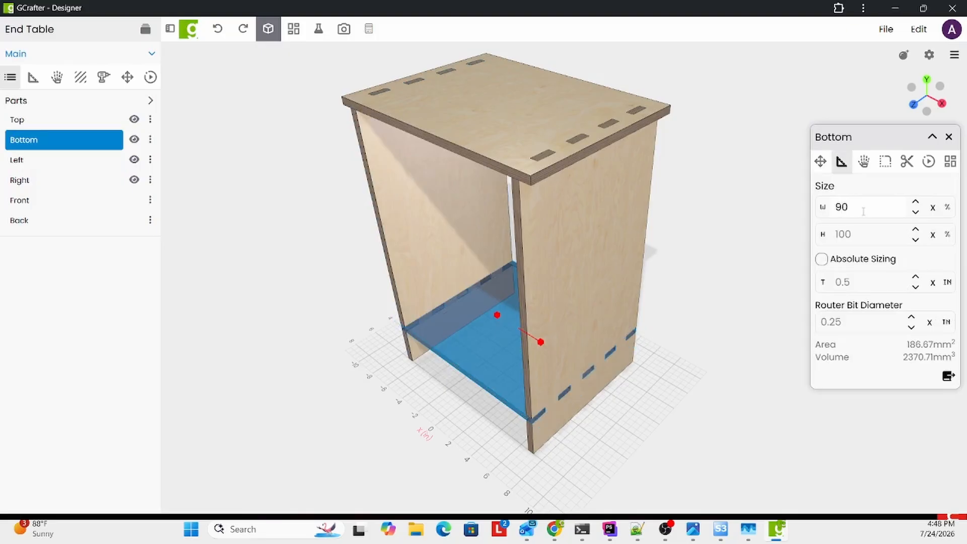
{"action": "left_click", "coordinate": [949, 136]}
Round all four corners of the top panel with a 1 in radius.
{"action": "left_click_drag", "start_coordinate": [762, 209], "coordinate": [528, 160]}
{"action": "left_click", "coordinate": [528, 160]}
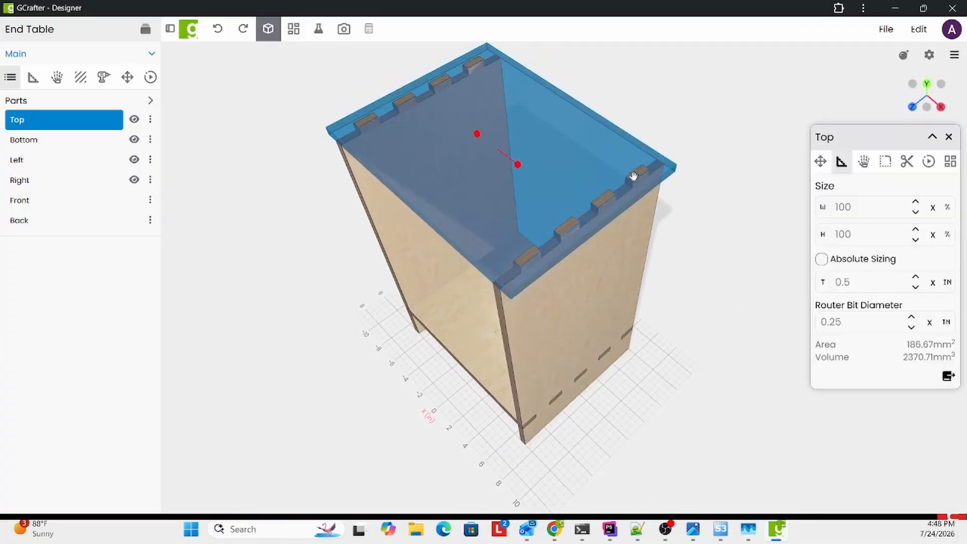
{"action": "left_click", "coordinate": [885, 161]}
{"action": "left_click", "coordinate": [860, 218]}
{"action": "type", "text": "1"}
{"action": "left_click", "coordinate": [856, 246]}
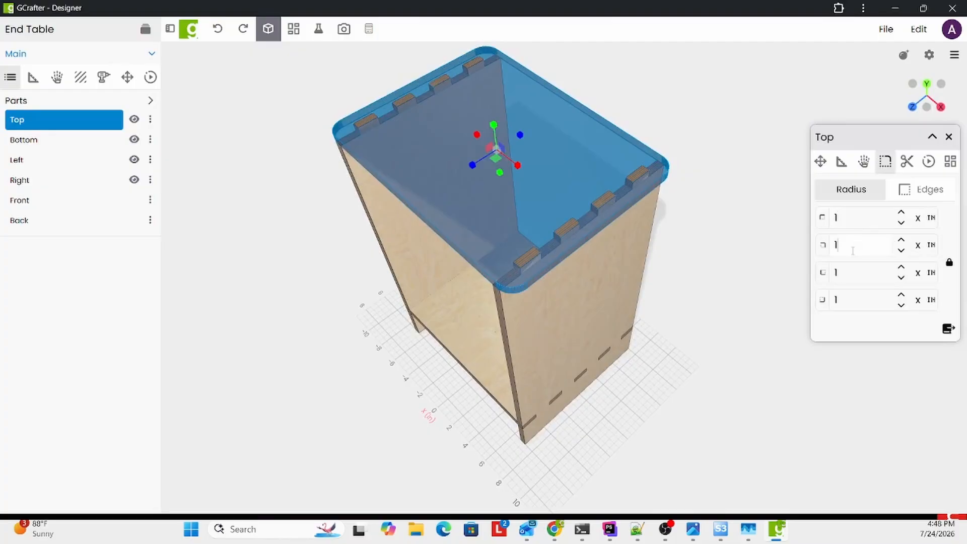
{"action": "left_click", "coordinate": [948, 136]}
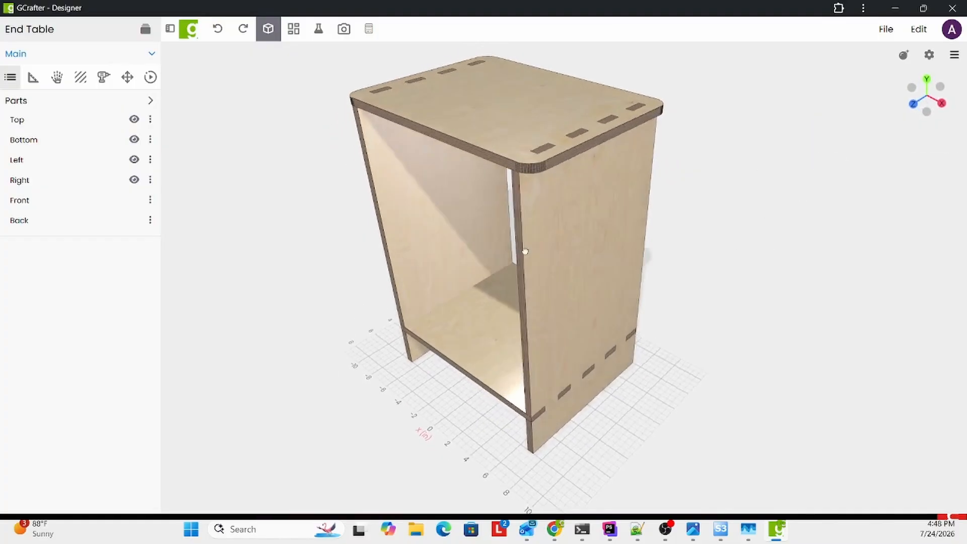
{"action": "left_click", "coordinate": [559, 233]}
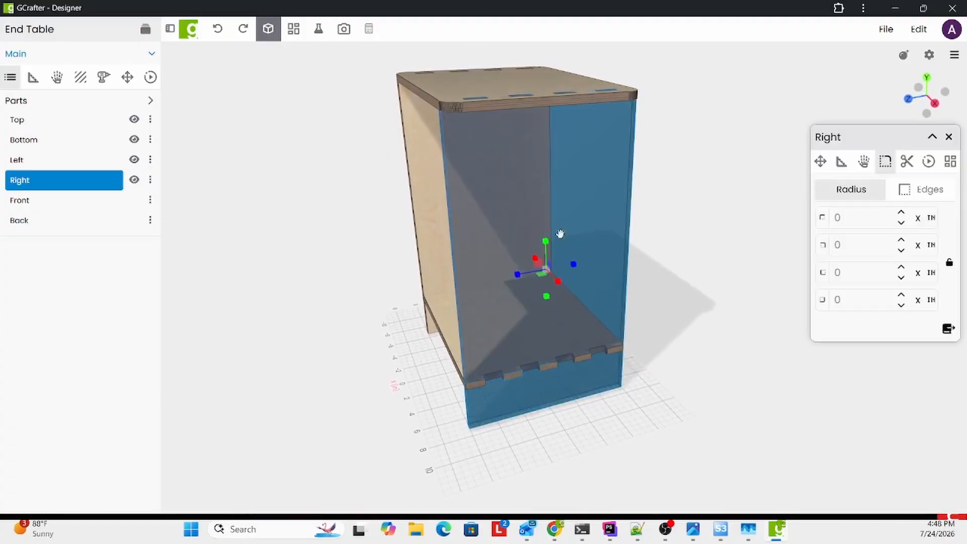
{"action": "left_click", "coordinate": [916, 197]}
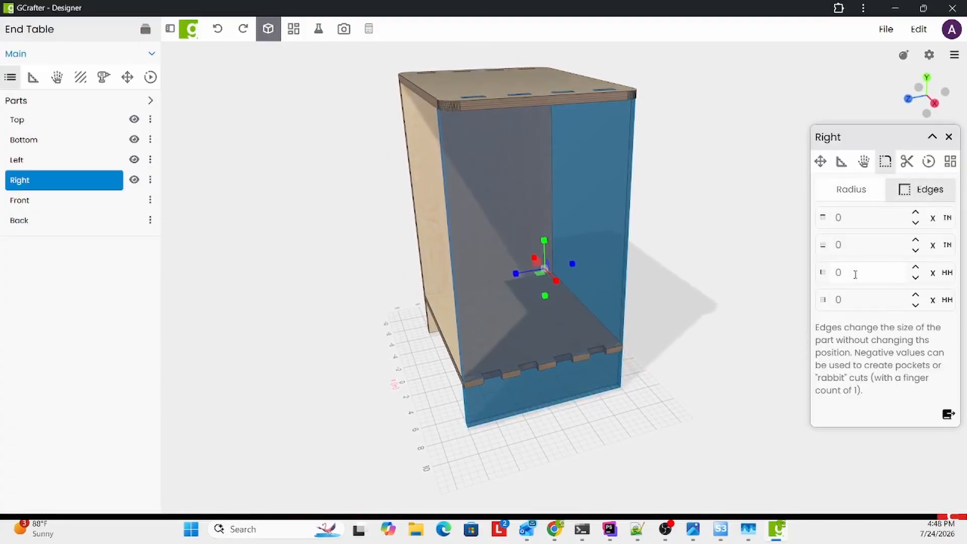
{"action": "type", "text": "1"}
{"action": "left_click", "coordinate": [858, 301]}
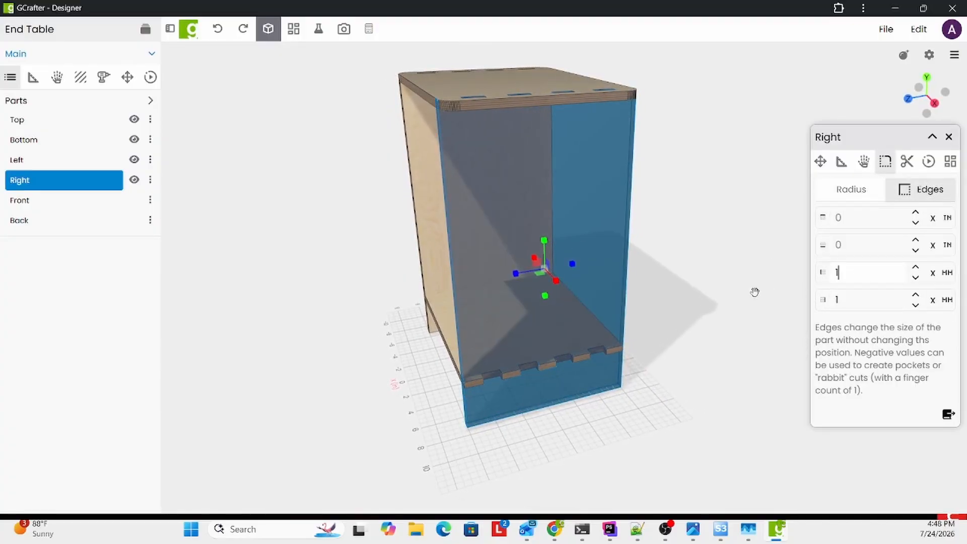
{"action": "left_click", "coordinate": [933, 272]}
{"action": "left_click", "coordinate": [932, 299]}
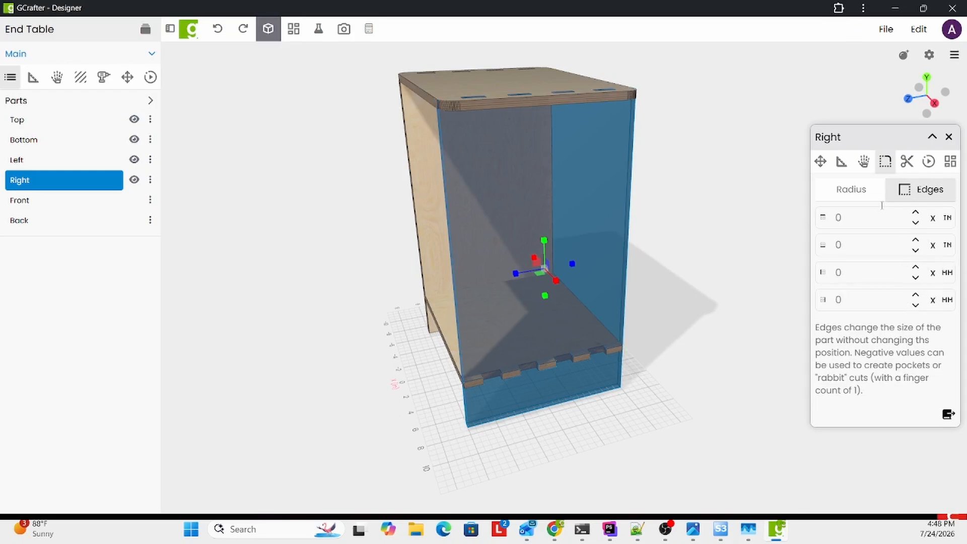
Round the two lower corners of both the right and left panels with a 1 in radius.
{"action": "left_click", "coordinate": [853, 192]}
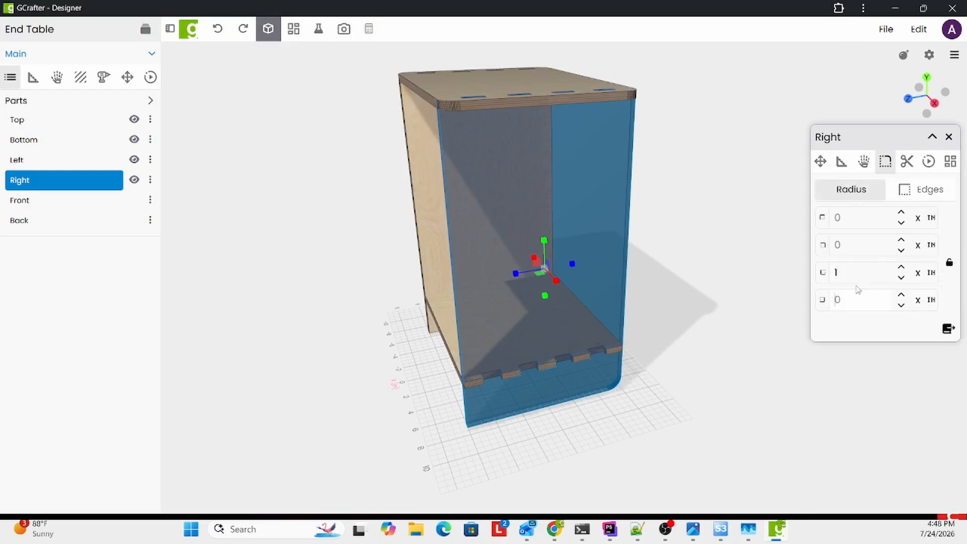
{"action": "left_click_drag", "start_coordinate": [648, 299], "coordinate": [591, 298]}
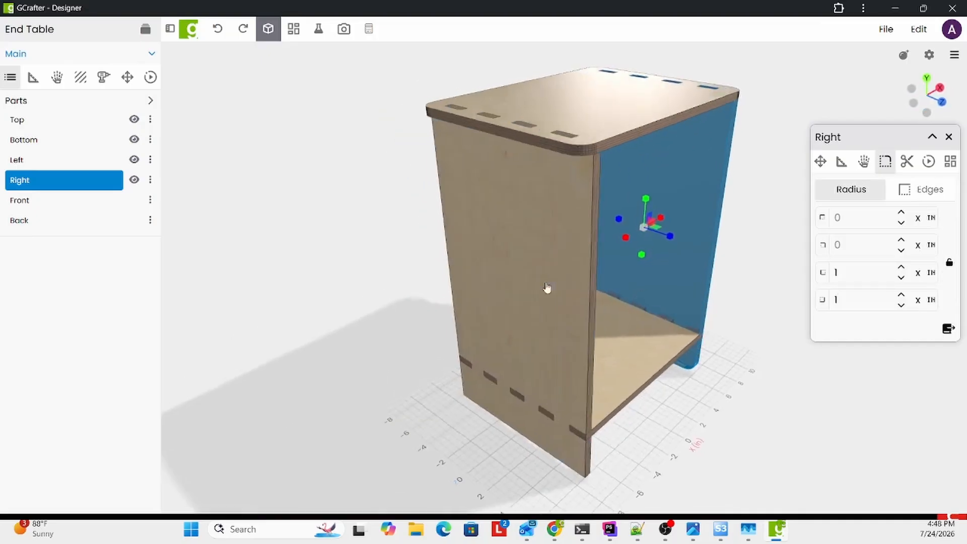
{"action": "left_click", "coordinate": [591, 298]}
{"action": "type", "text": "1"}
{"action": "left_click", "coordinate": [837, 299]}
{"action": "type", "text": "1"}
Narrow the right panel by setting its width to 80%.
{"action": "left_click", "coordinate": [760, 289]}
{"action": "left_click_drag", "start_coordinate": [760, 289], "coordinate": [496, 159]}
{"action": "left_click_drag", "start_coordinate": [490, 197], "coordinate": [550, 203]}
{"action": "left_click", "coordinate": [550, 204]}
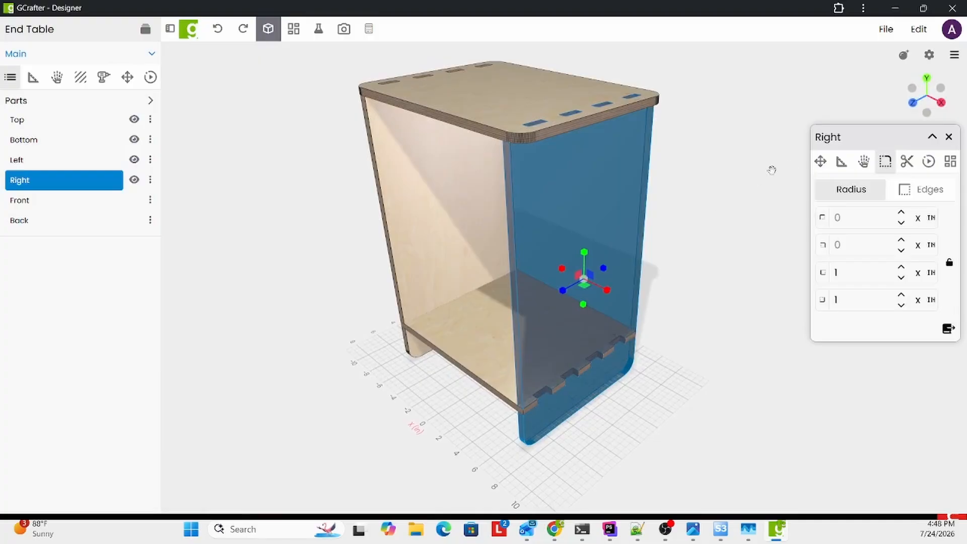
{"action": "left_click", "coordinate": [841, 161]}
{"action": "left_click", "coordinate": [851, 206]}
{"action": "key", "text": "BackSpace"}
{"action": "key", "text": "BackSpace"}
{"action": "key", "text": "BackSpace"}
{"action": "type", "text": "80"}
Narrow the left panel by setting its width to 80%.
{"action": "left_click_drag", "start_coordinate": [529, 365], "coordinate": [489, 305]}
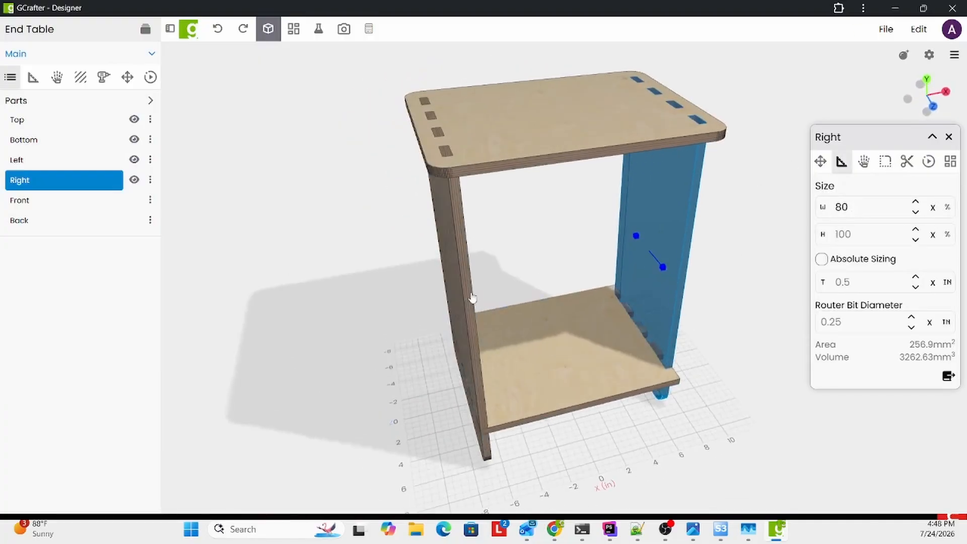
{"action": "left_click", "coordinate": [470, 290]}
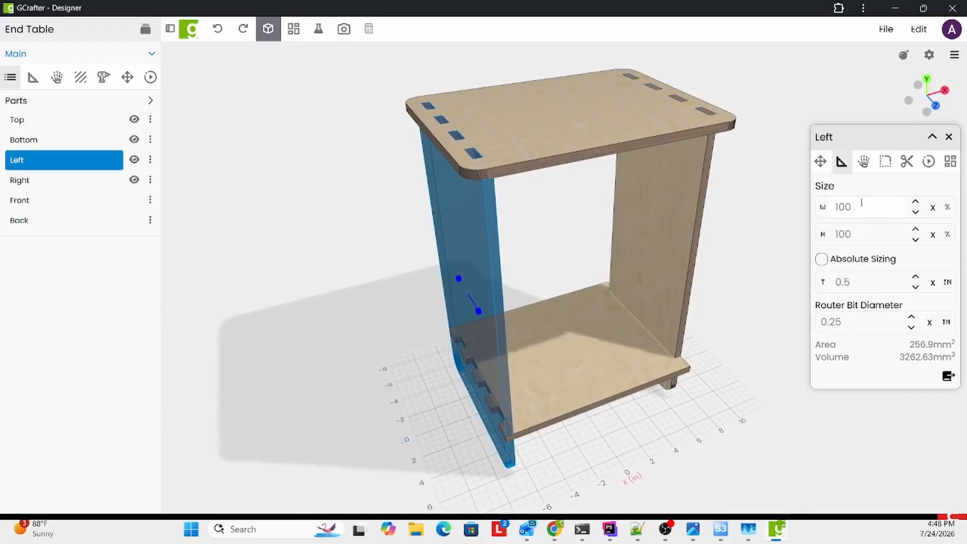
{"action": "type", "text": "80"}
{"action": "left_click_drag", "start_coordinate": [653, 447], "coordinate": [570, 433]}
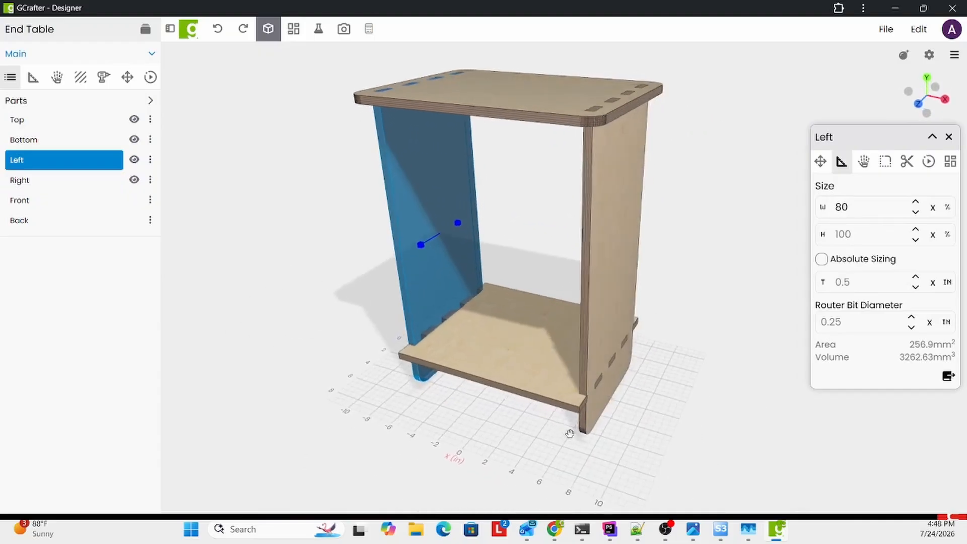
{"action": "left_click", "coordinate": [527, 410]}
{"action": "left_click", "coordinate": [854, 206]}
{"action": "double_click", "coordinate": [855, 206]}
{"action": "type", "text": "80"}
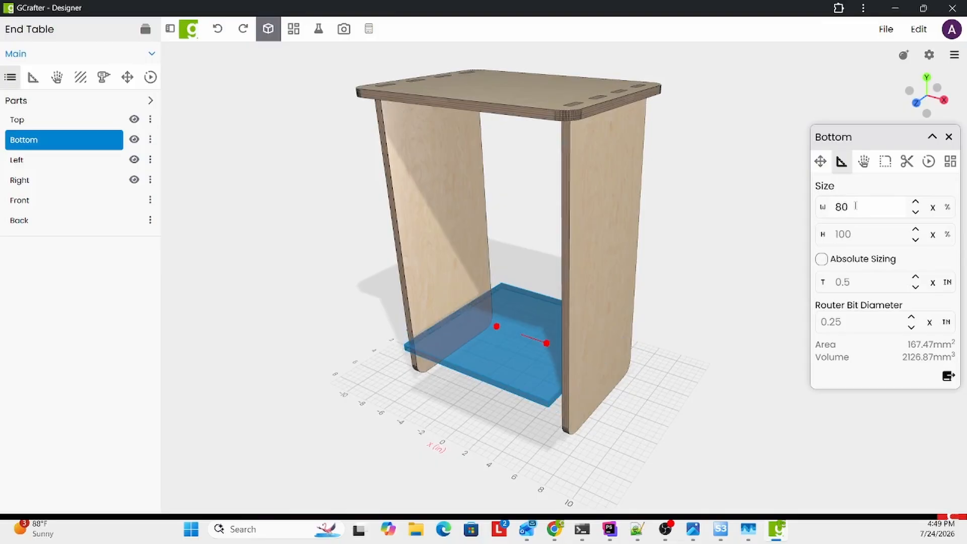
{"action": "double_click", "coordinate": [857, 203]}
{"action": "type", "text": "90"}
Reduce the bottom shelf's height, trying 80% and 40% and settling on 60%.
{"action": "left_click", "coordinate": [859, 227]}
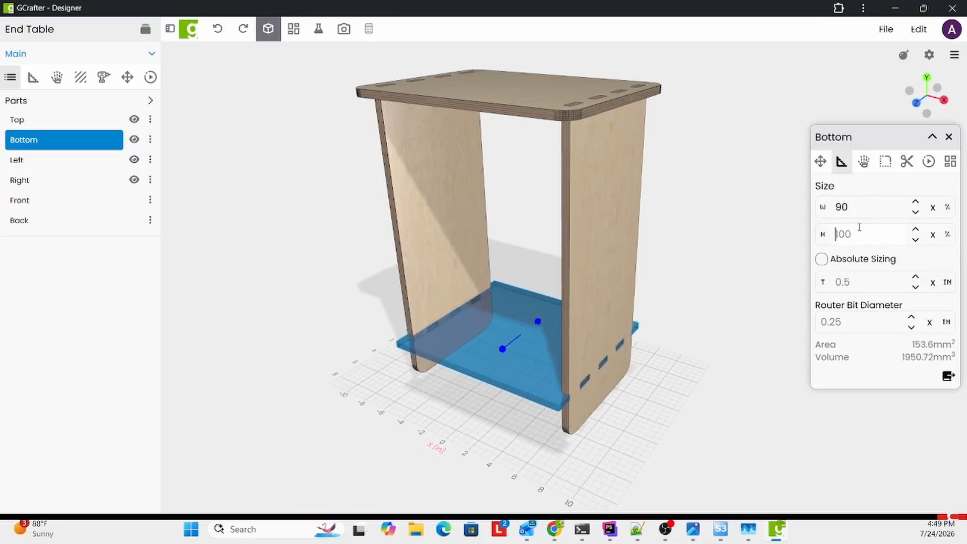
{"action": "type", "text": "80"}
{"action": "key", "text": "Return"}
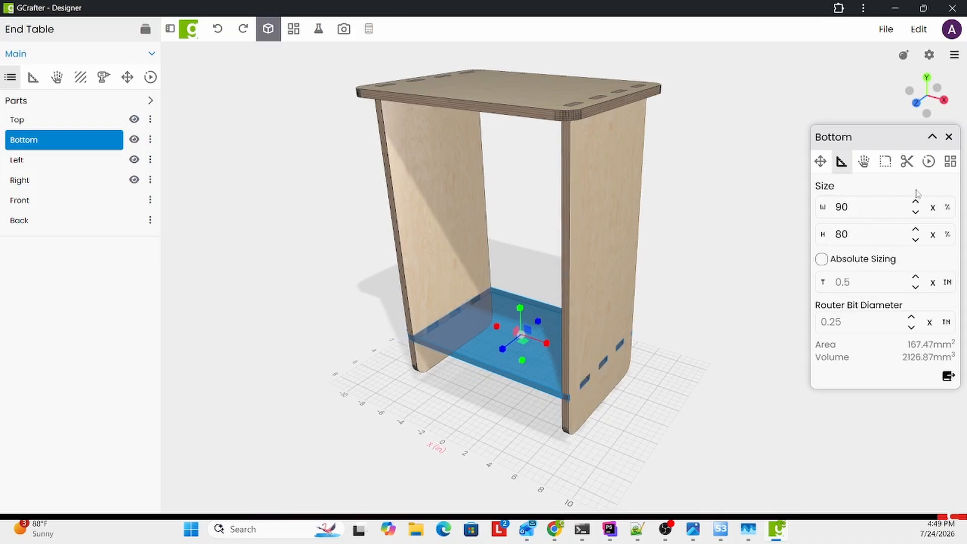
{"action": "double_click", "coordinate": [876, 233]}
{"action": "type", "text": "40"}
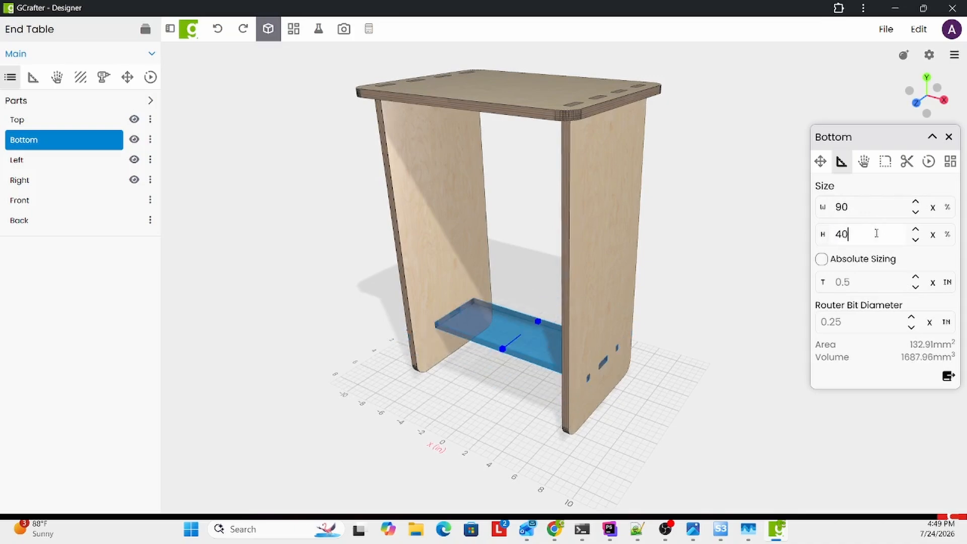
{"action": "double_click", "coordinate": [877, 233]}
{"action": "type", "text": "60"}
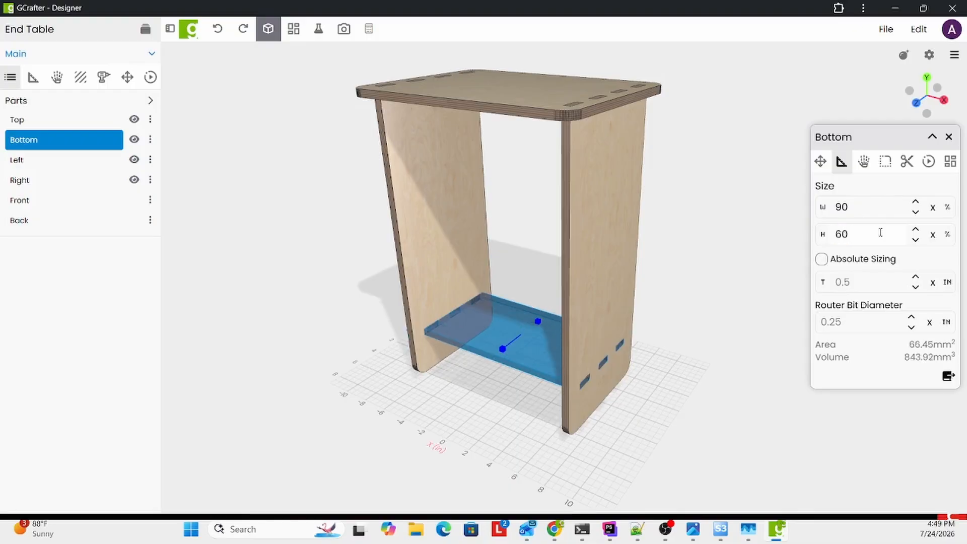
Open the right panel in PartLab and draw a rectangle about 6.25 by 13.5 in between its upper and lower slots.
{"action": "left_click", "coordinate": [949, 137]}
{"action": "left_click_drag", "start_coordinate": [753, 268], "coordinate": [511, 248]}
{"action": "left_click", "coordinate": [510, 248]}
{"action": "left_click", "coordinate": [317, 31]}
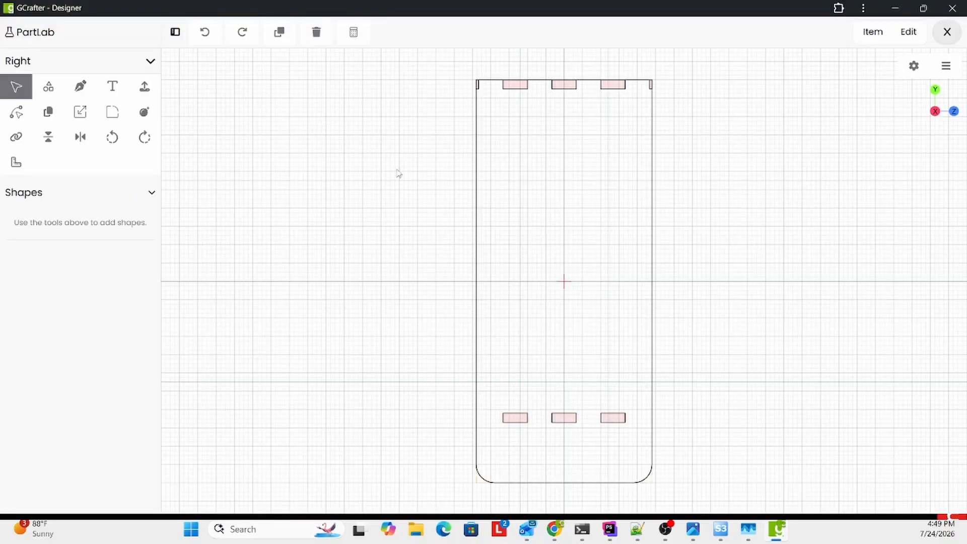
{"action": "mouse_move", "coordinate": [48, 87]}
{"action": "left_click", "coordinate": [85, 48]}
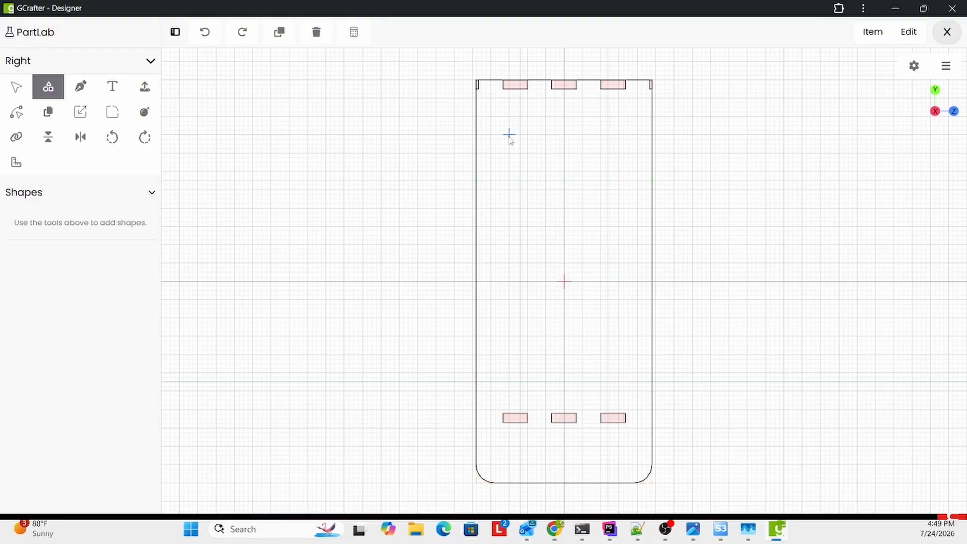
{"action": "mouse_move", "coordinate": [509, 135]}
{"action": "left_mouse_down"}
{"action": "mouse_move", "coordinate": [600, 306]}
{"action": "mouse_move", "coordinate": [624, 384]}
{"action": "left_mouse_up"}
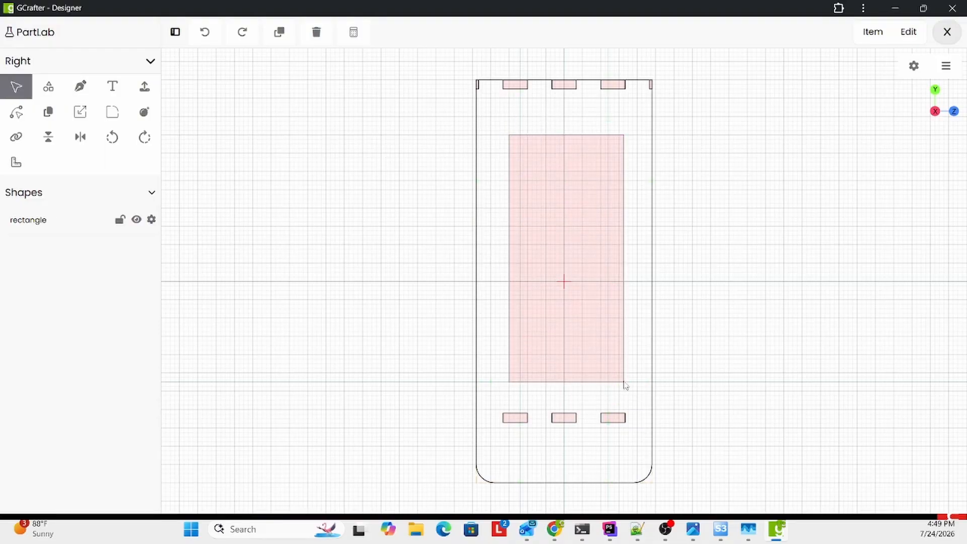
Resize the right panel's rectangle to 6 in wide and 14 in high.
{"action": "left_click", "coordinate": [587, 280]}
{"action": "left_click", "coordinate": [210, 106]}
{"action": "double_click", "coordinate": [225, 148]}
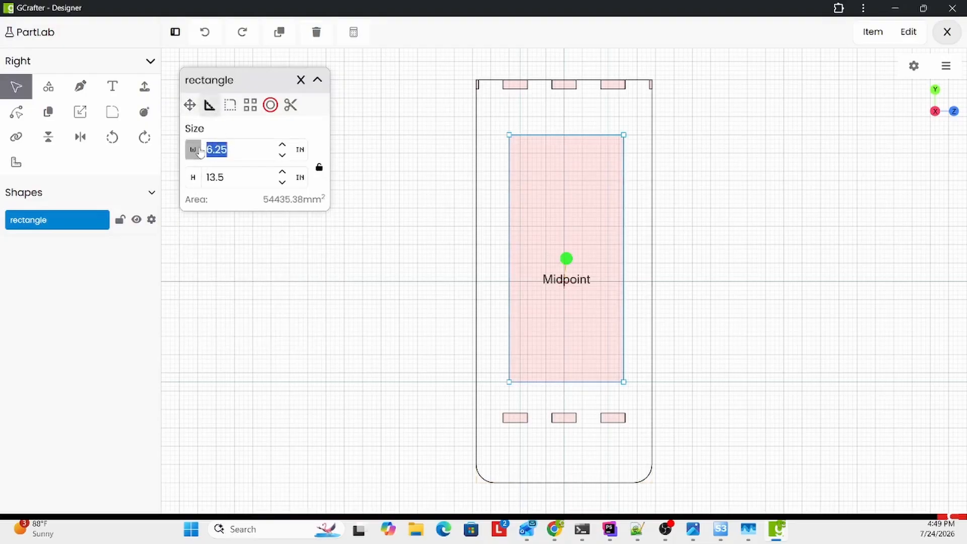
{"action": "type", "text": "6"}
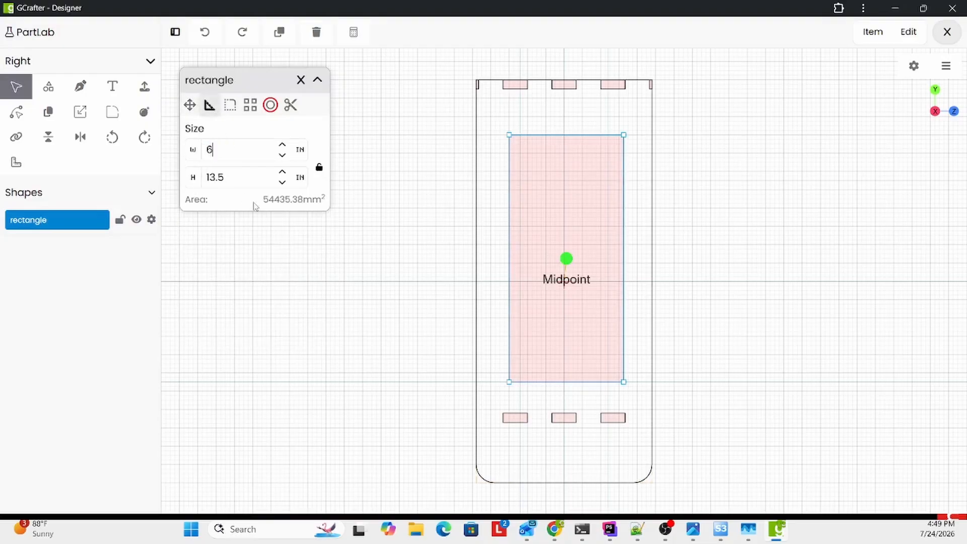
{"action": "double_click", "coordinate": [227, 177]}
{"action": "type", "text": "14"}
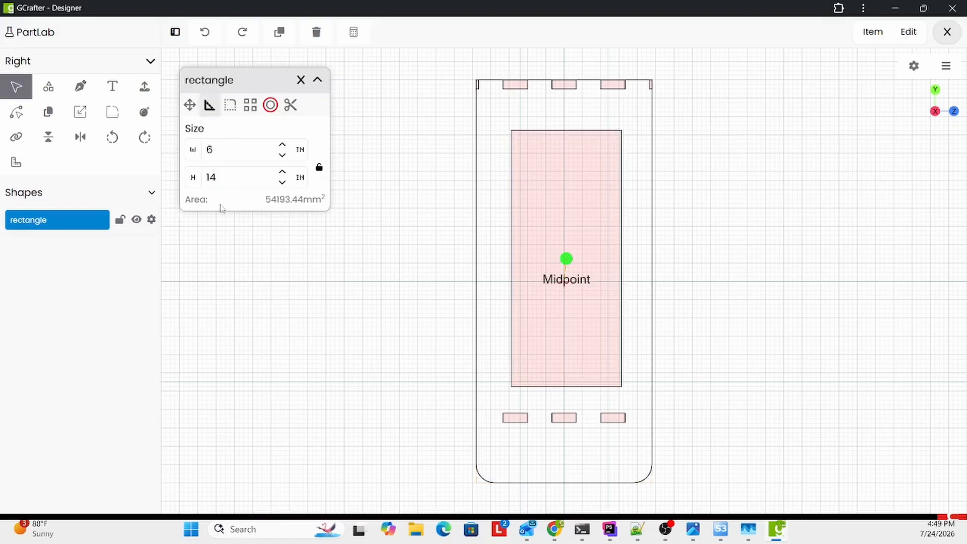
Round all four corners of the rectangle with a 0.5 in radius.
{"action": "left_click", "coordinate": [229, 105]}
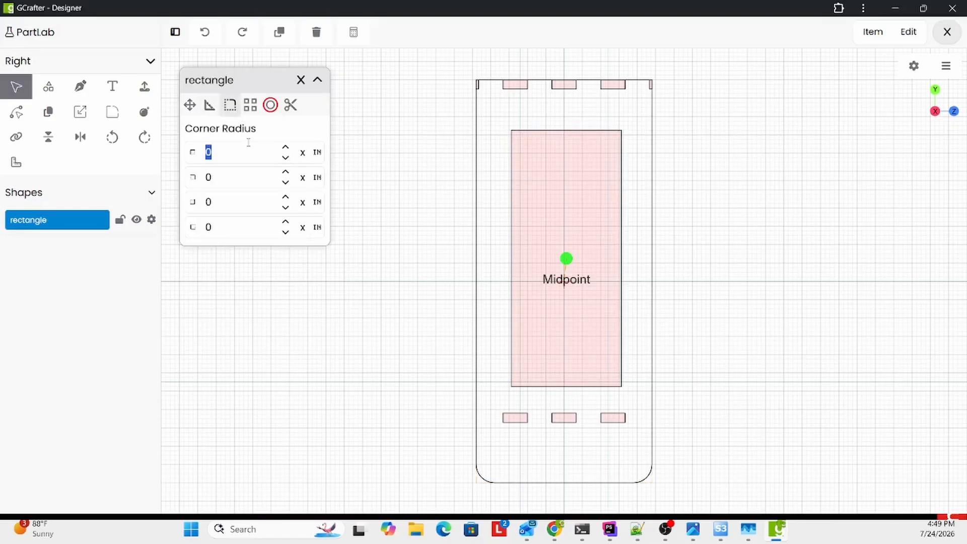
{"action": "type", "text": ".5"}
{"action": "left_click", "coordinate": [245, 172]}
{"action": "type", "text": ".5"}
{"action": "left_click", "coordinate": [239, 202]}
{"action": "type", "text": ".5"}
{"action": "left_click", "coordinate": [322, 286]}
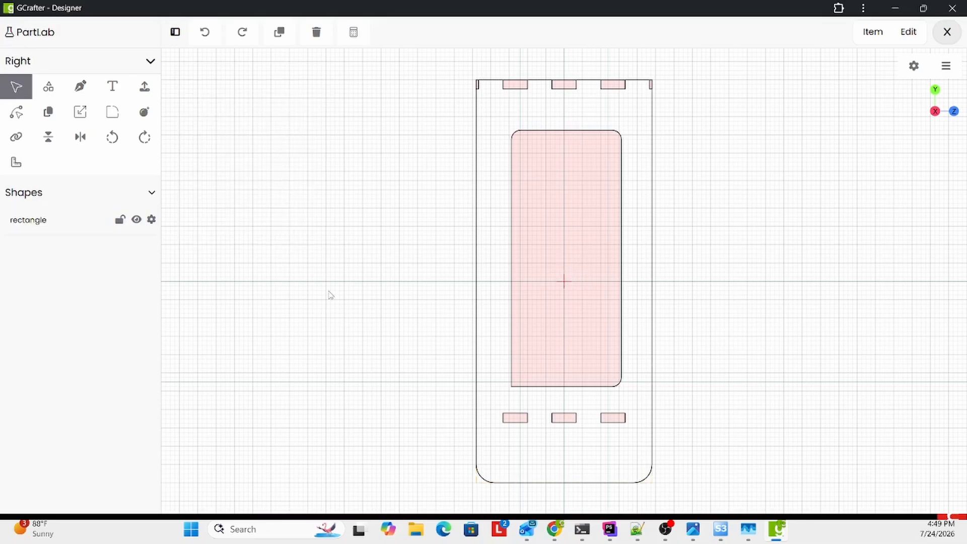
{"action": "left_click", "coordinate": [522, 264]}
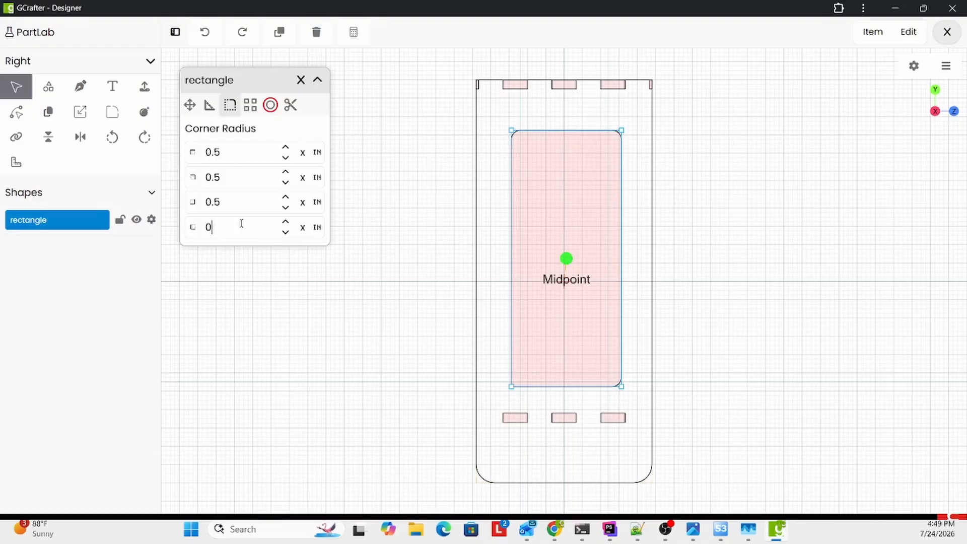
{"action": "left_click", "coordinate": [410, 248]}
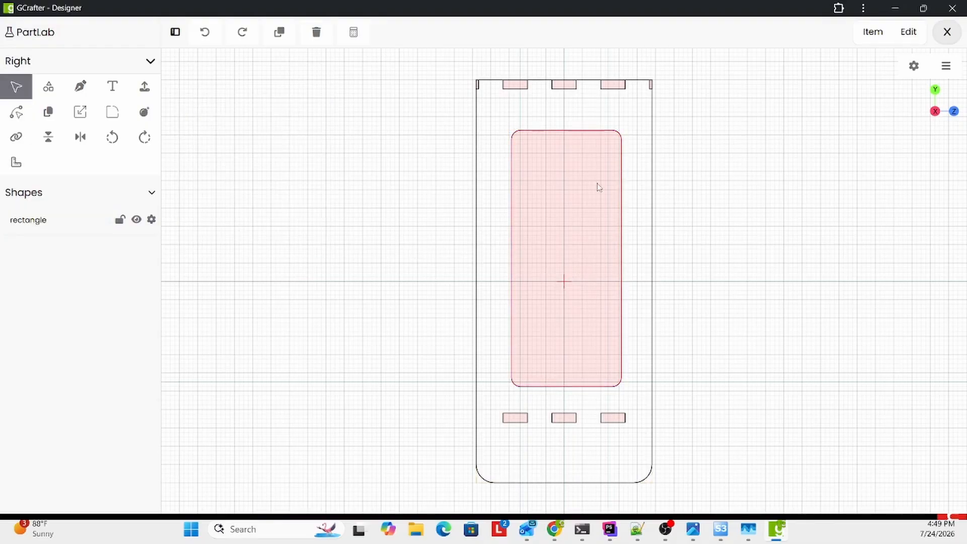
Check that the rectangle's action is Subtract, and save and close the right panel.
{"action": "middle_click_drag", "start_coordinate": [652, 168], "coordinate": [653, 162]}
{"action": "left_click", "coordinate": [872, 32]}
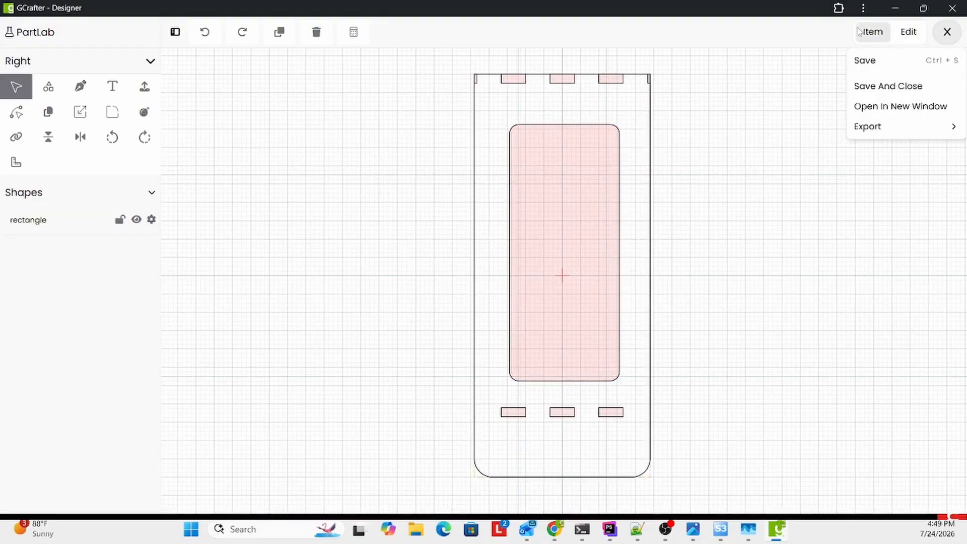
{"action": "left_click", "coordinate": [584, 187]}
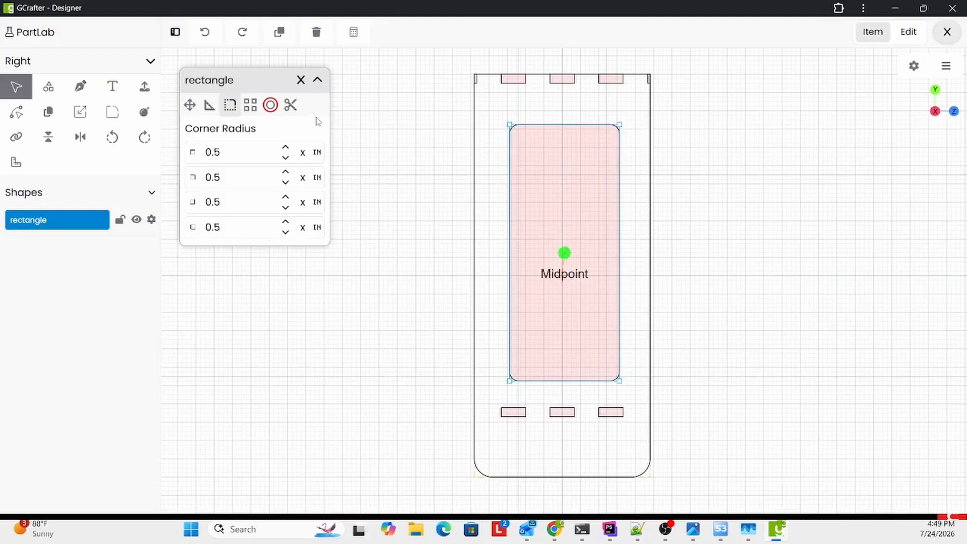
{"action": "left_click", "coordinate": [290, 105]}
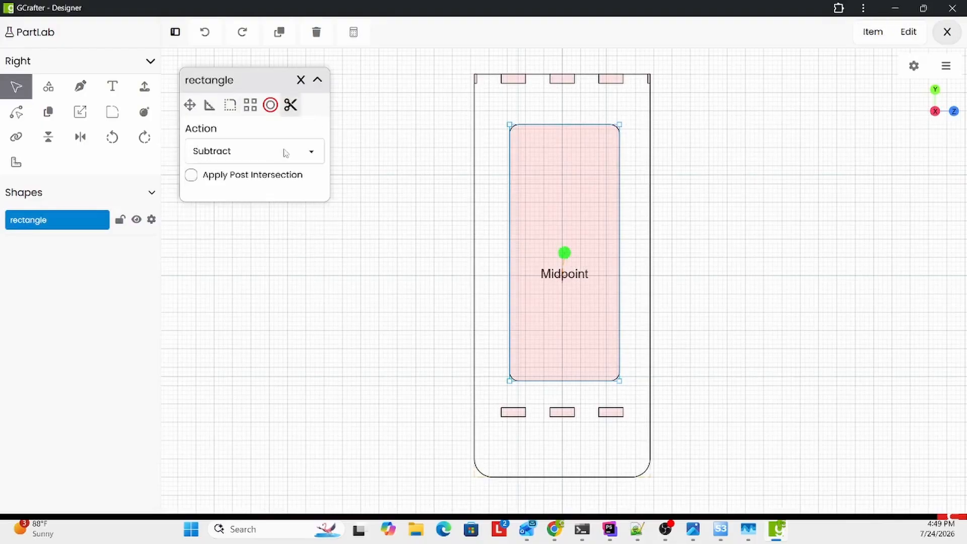
{"action": "left_click", "coordinate": [442, 172]}
{"action": "left_click", "coordinate": [518, 169]}
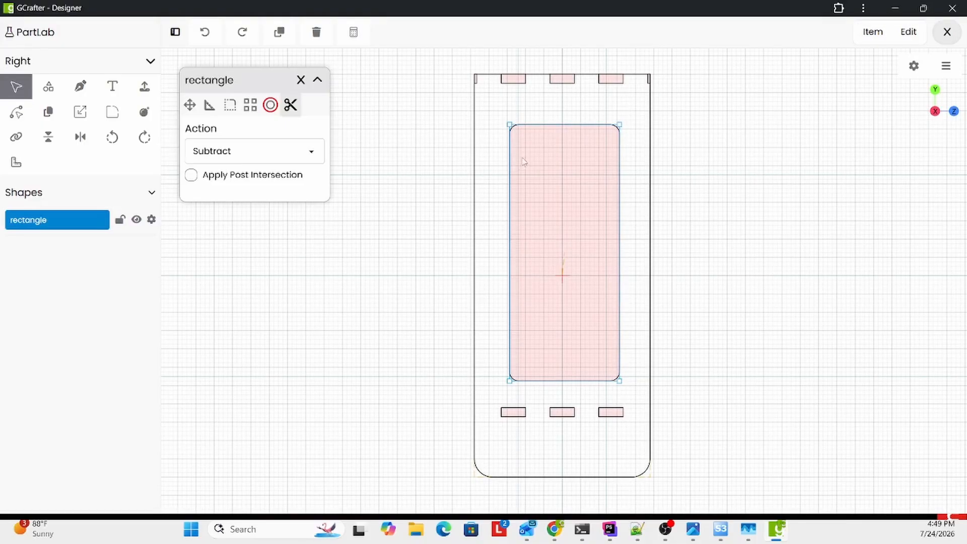
{"action": "left_click", "coordinate": [873, 31]}
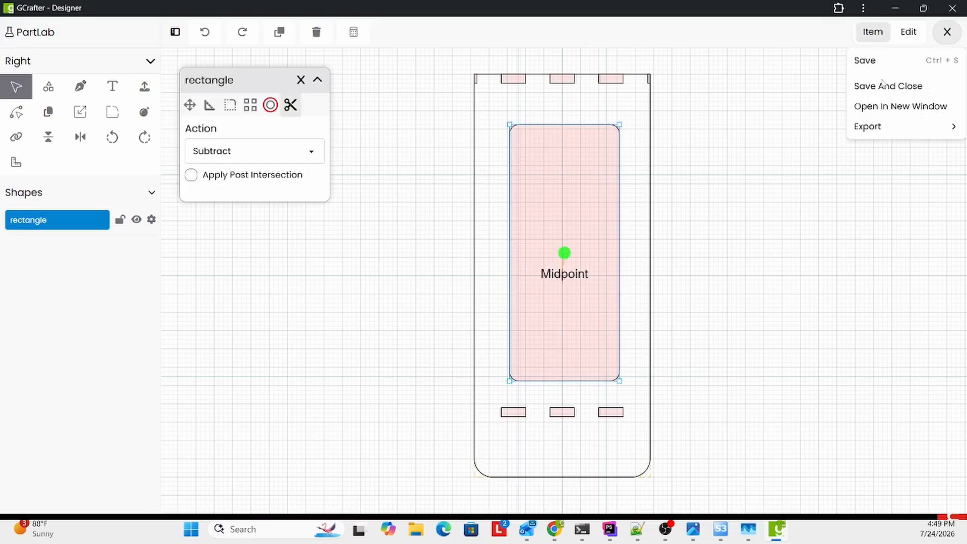
{"action": "left_click", "coordinate": [882, 82]}
Open the left panel in PartLab, bring in the right panel's rounded cutout from the End Table project, and save and close it.
{"action": "left_click_drag", "start_coordinate": [740, 142], "coordinate": [760, 135]}
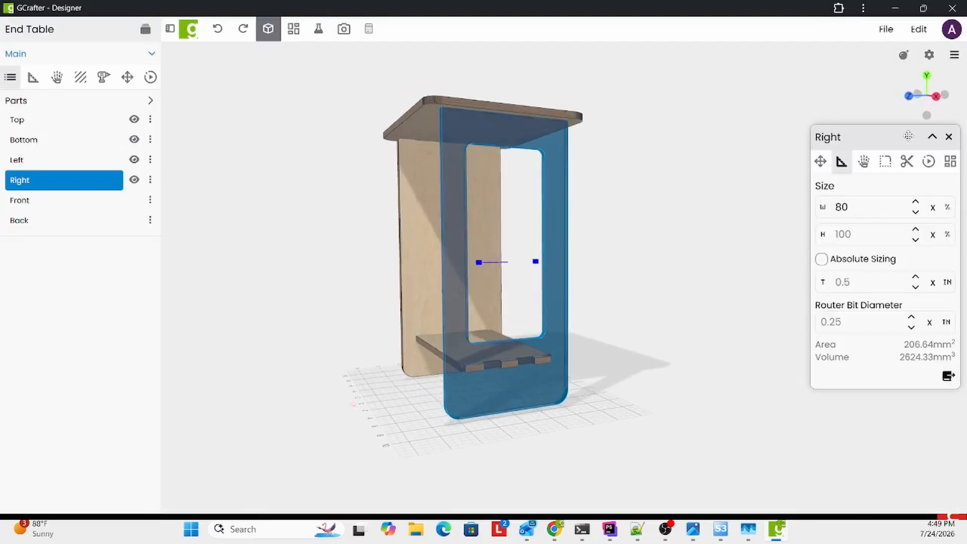
{"action": "left_click", "coordinate": [949, 137]}
{"action": "left_click_drag", "start_coordinate": [737, 261], "coordinate": [478, 263]}
{"action": "left_click", "coordinate": [656, 253]}
{"action": "left_click", "coordinate": [318, 29]}
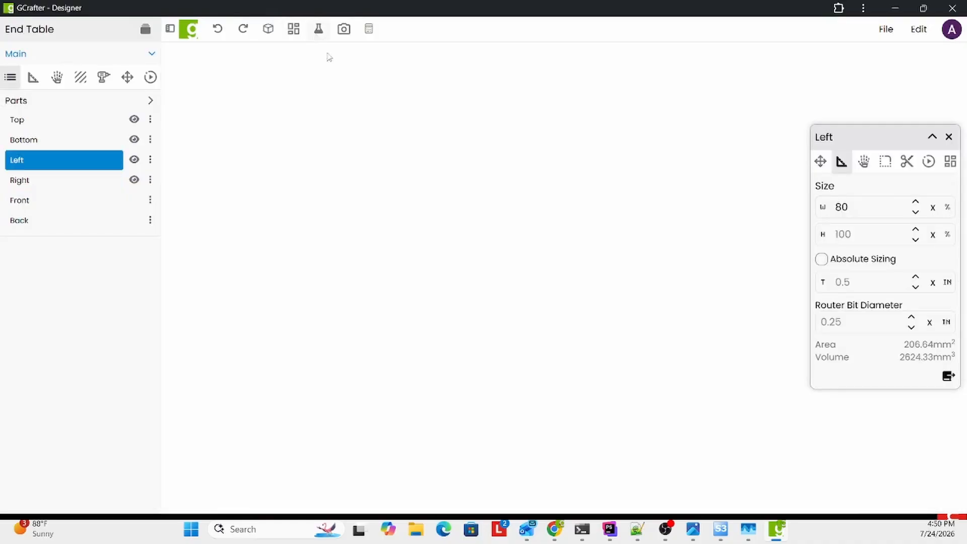
{"action": "left_click", "coordinate": [905, 33]}
{"action": "left_click", "coordinate": [886, 151]}
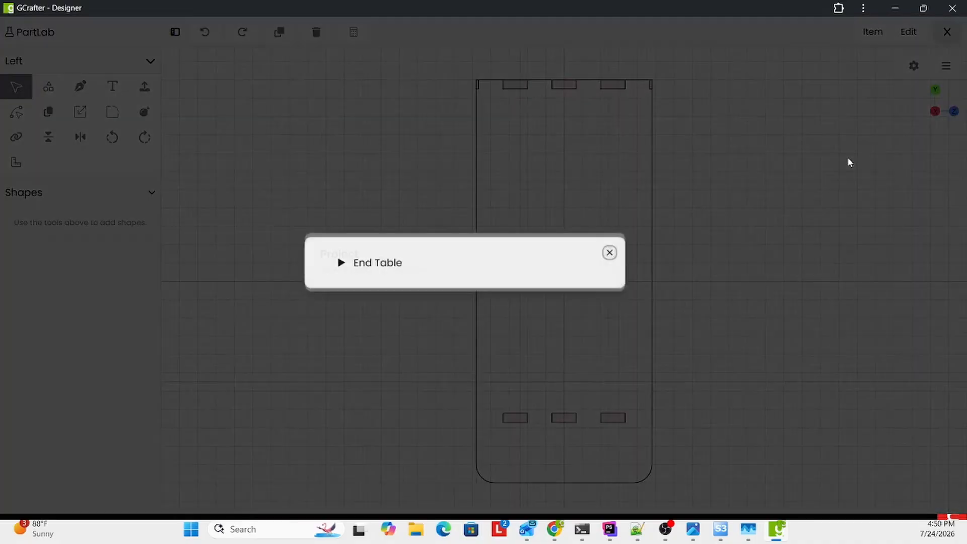
{"action": "left_click", "coordinate": [379, 263]}
{"action": "left_click", "coordinate": [398, 288]}
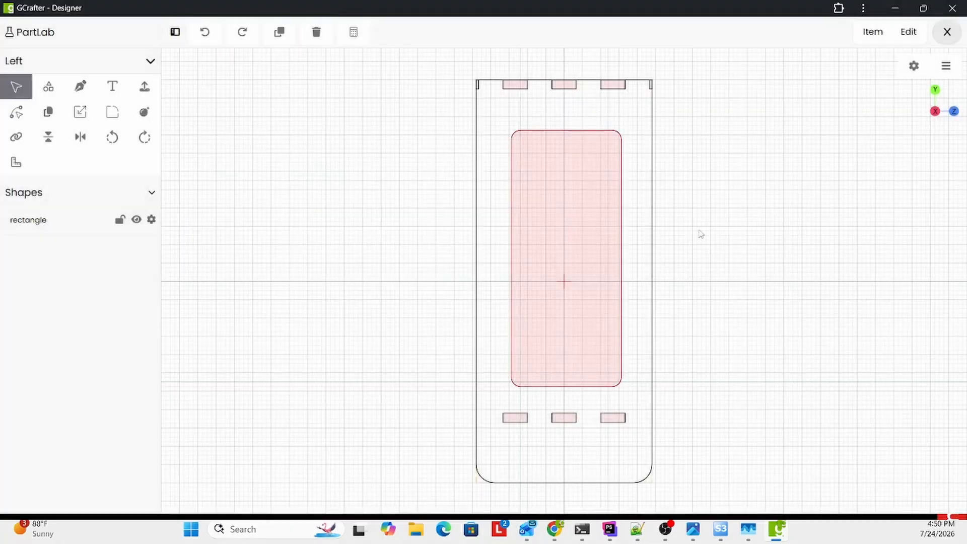
{"action": "left_click", "coordinate": [865, 35]}
{"action": "left_click", "coordinate": [879, 87]}
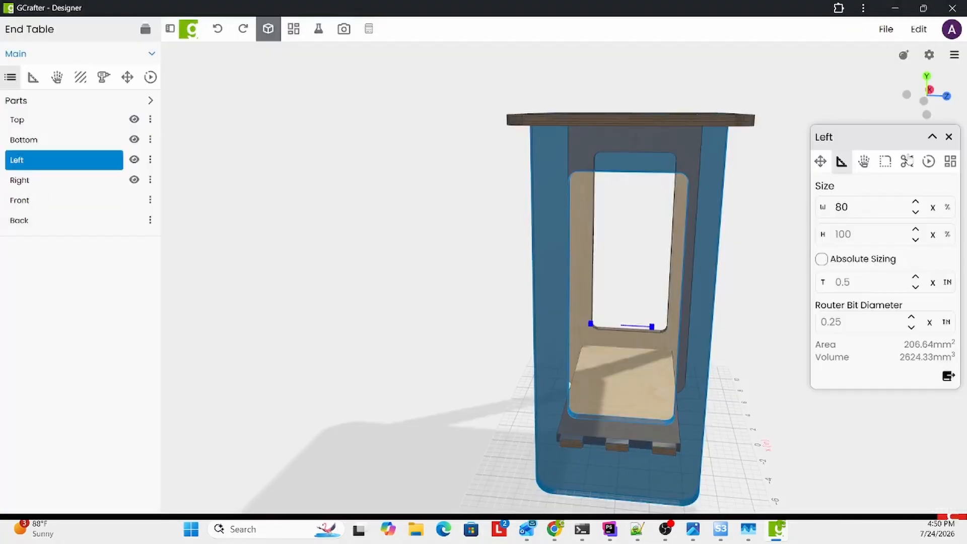
Switch the top to absolute positioning and raise it along Y by 0.4 mm.
{"action": "left_click", "coordinate": [781, 267]}
{"action": "left_click_drag", "start_coordinate": [781, 267], "coordinate": [693, 296]}
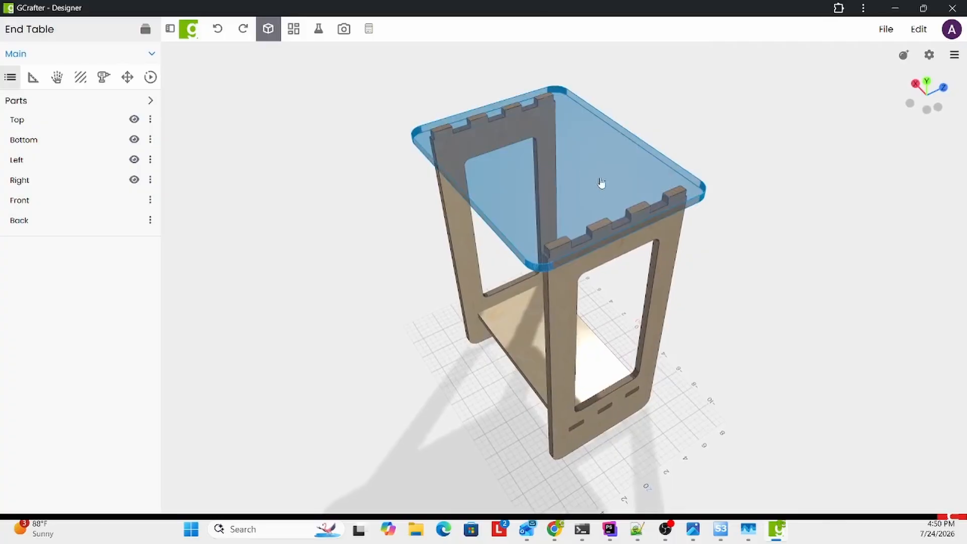
{"action": "left_click", "coordinate": [584, 170]}
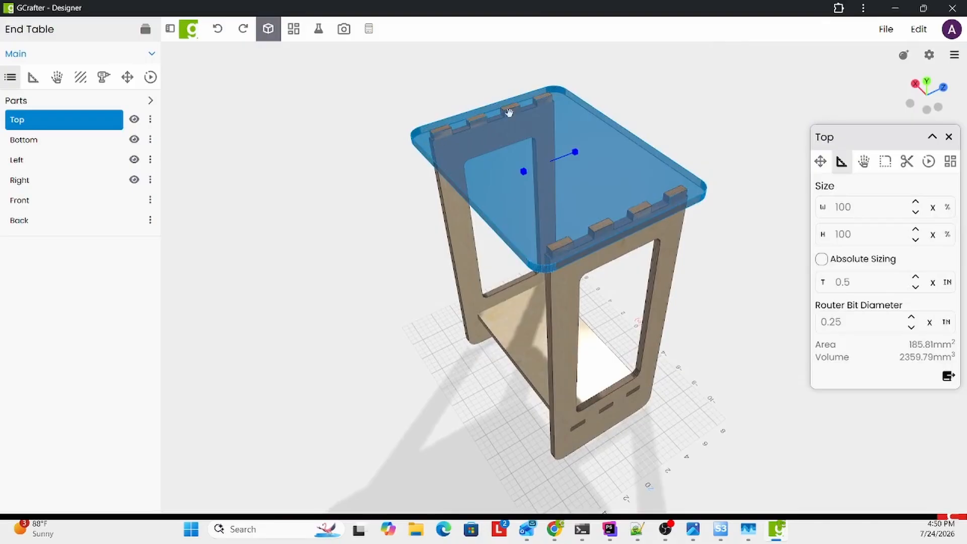
{"action": "left_click_drag", "start_coordinate": [693, 274], "coordinate": [384, 198]}
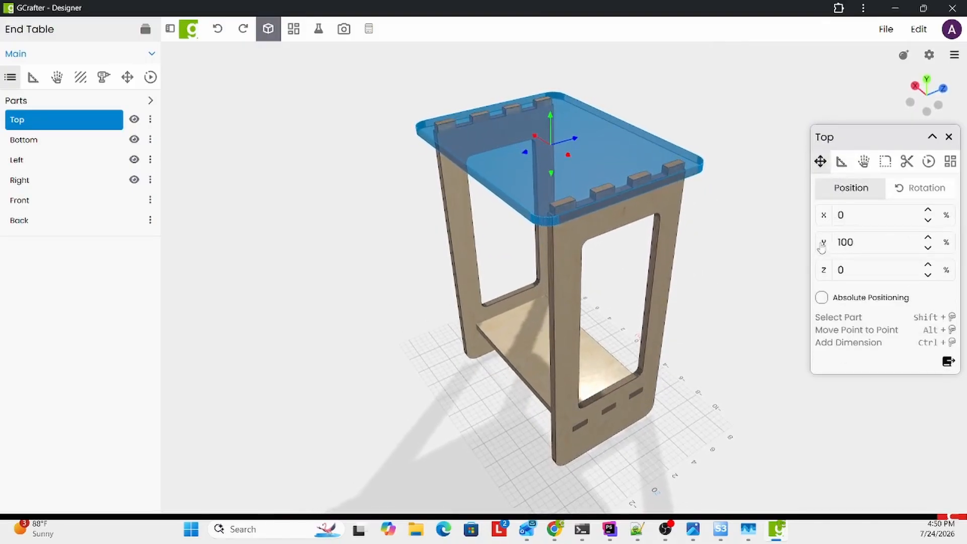
{"action": "left_click", "coordinate": [821, 298]}
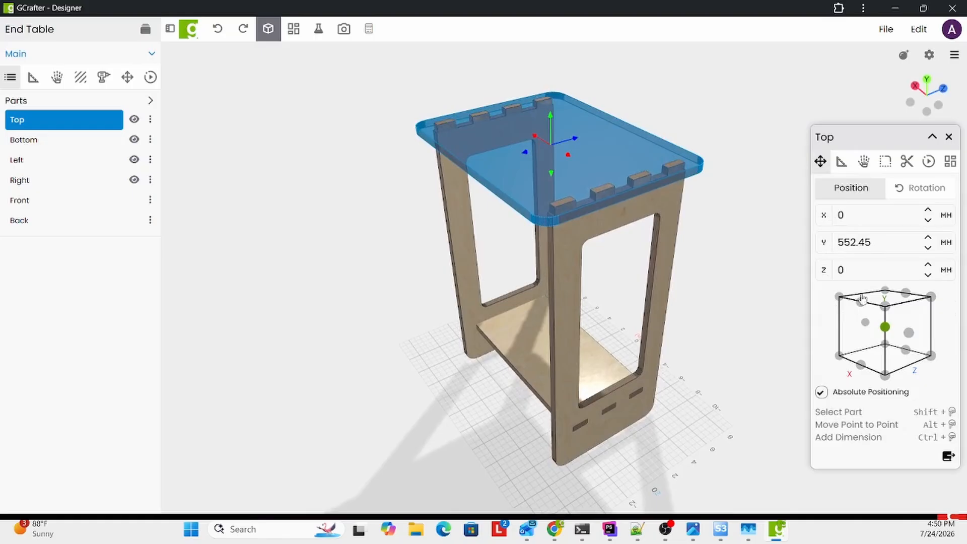
{"action": "left_click", "coordinate": [877, 241]}
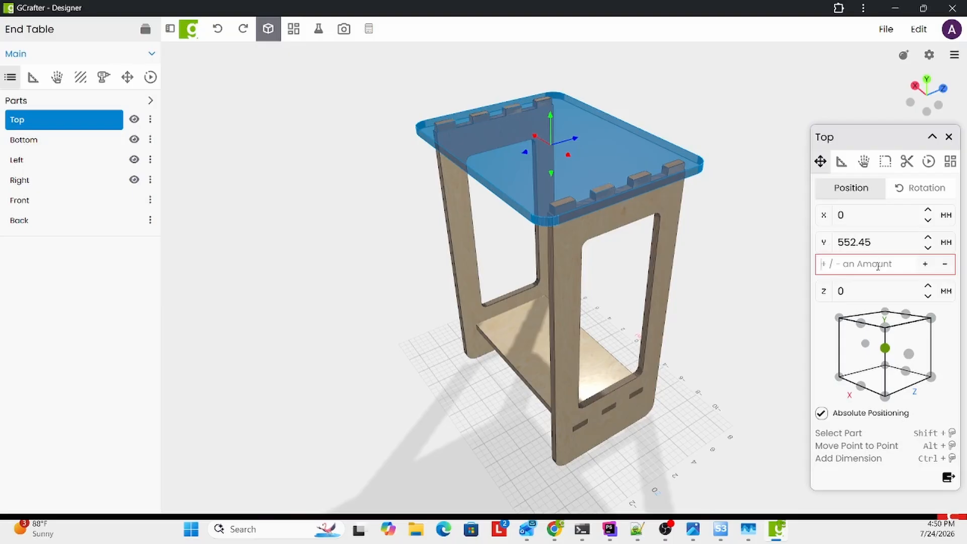
{"action": "type", "text": "0.4"}
{"action": "key", "text": "Return"}
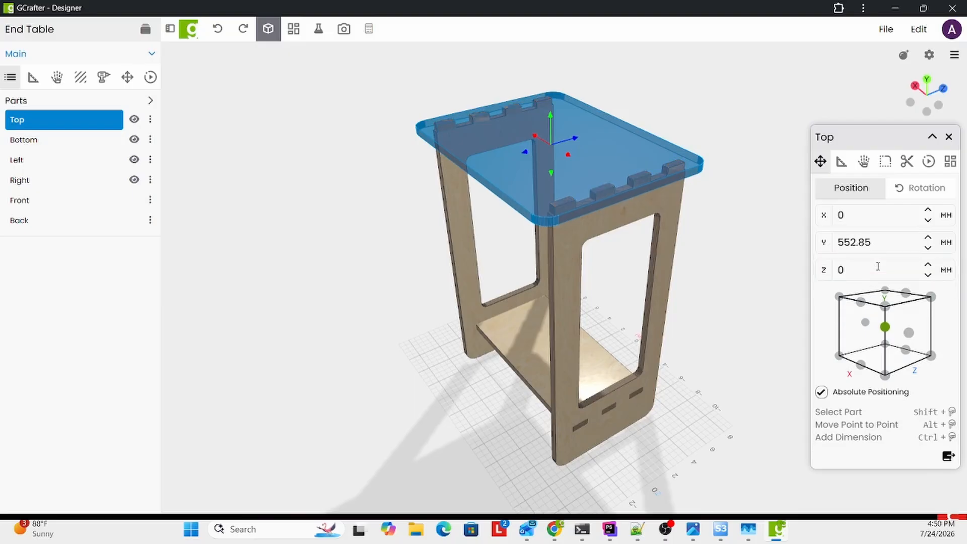
{"action": "left_click", "coordinate": [950, 137]}
Shorten the bottom shelf's left and right edges by setting both edge offsets to -6 mm.
{"action": "left_click_drag", "start_coordinate": [724, 298], "coordinate": [746, 282]}
{"action": "left_click", "coordinate": [549, 370]}
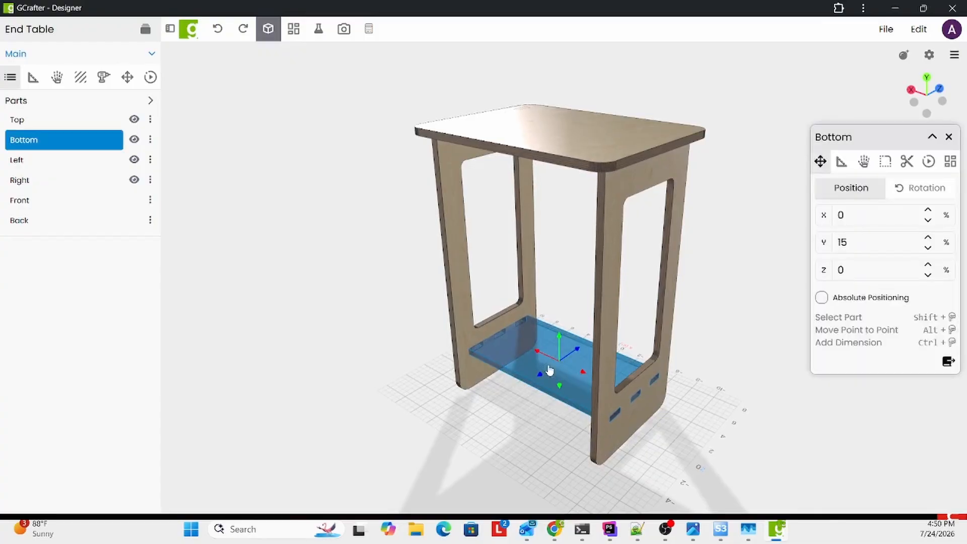
{"action": "left_click", "coordinate": [885, 162]}
{"action": "left_click", "coordinate": [904, 192]}
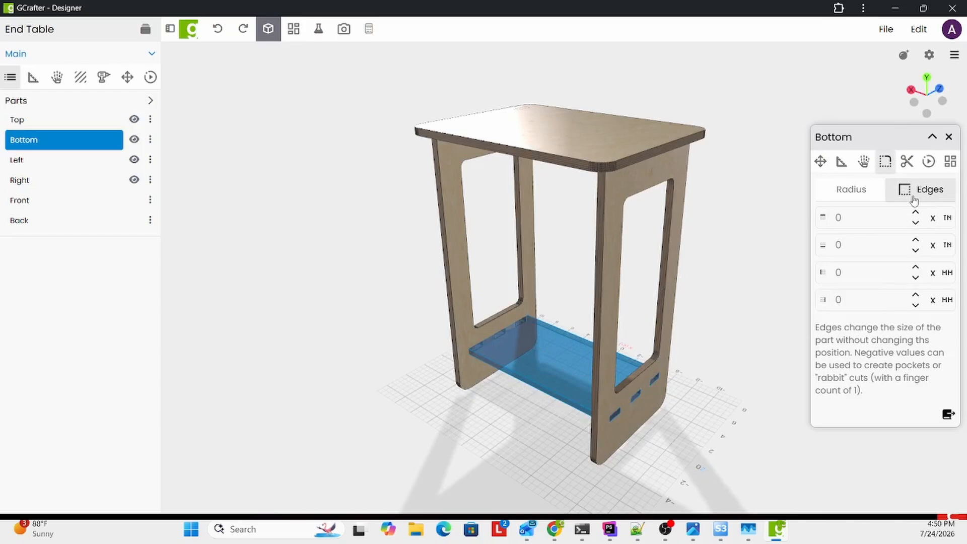
{"action": "left_click", "coordinate": [868, 272]}
{"action": "type", "text": "-6"}
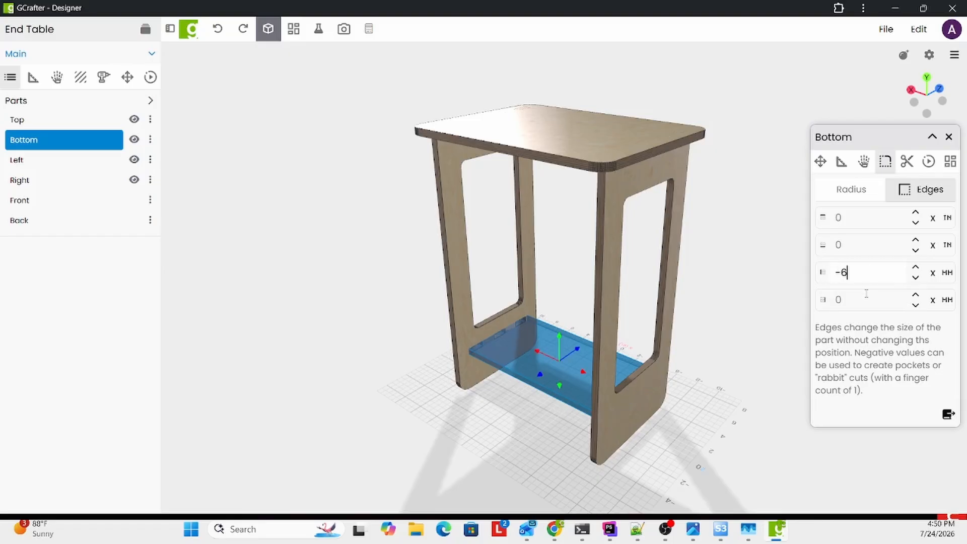
{"action": "left_click", "coordinate": [866, 294]}
{"action": "type", "text": "-6"}
{"action": "left_click", "coordinate": [949, 136]}
{"action": "left_click_drag", "start_coordinate": [806, 221], "coordinate": [579, 230]}
Switch the top's position from absolute back to percentage-based.
{"action": "left_click", "coordinate": [121, 125]}
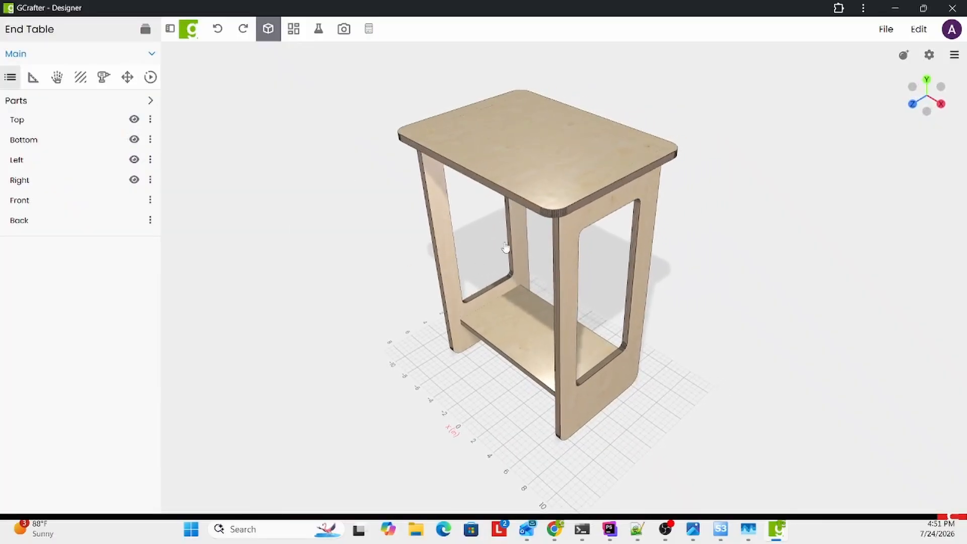
{"action": "left_click", "coordinate": [520, 123]}
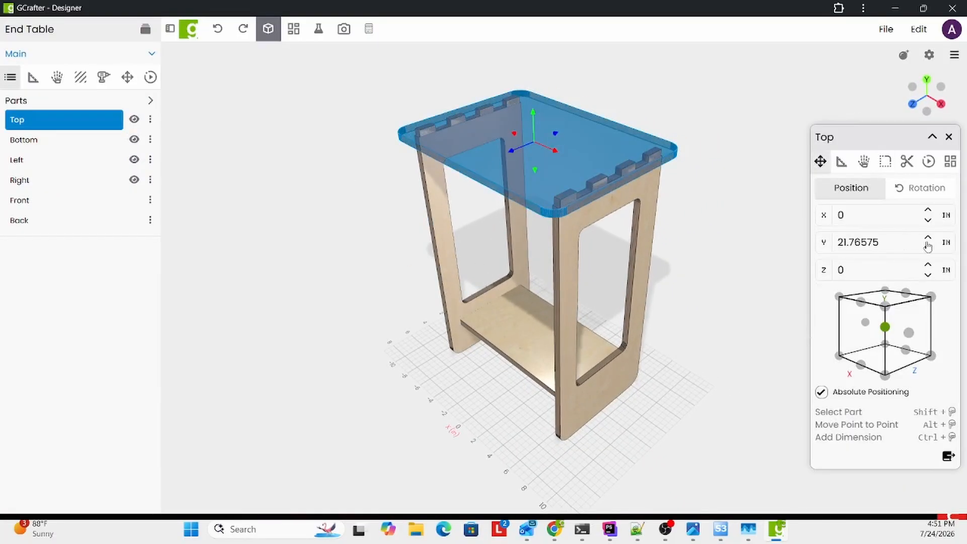
{"action": "left_click", "coordinate": [821, 392]}
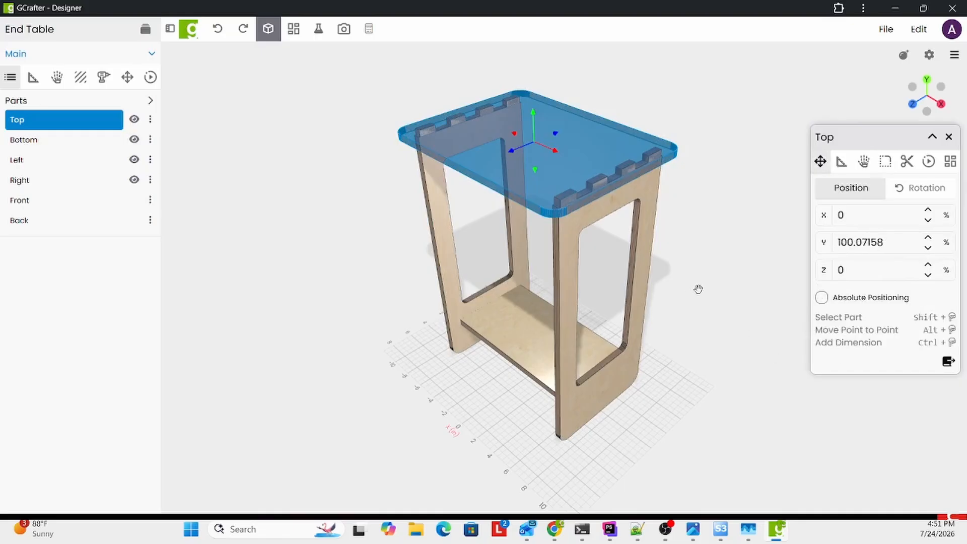
{"action": "left_click", "coordinate": [949, 136]}
Set the project's stock material thickness to 18 mm.
{"action": "left_click_drag", "start_coordinate": [602, 195], "coordinate": [579, 209]}
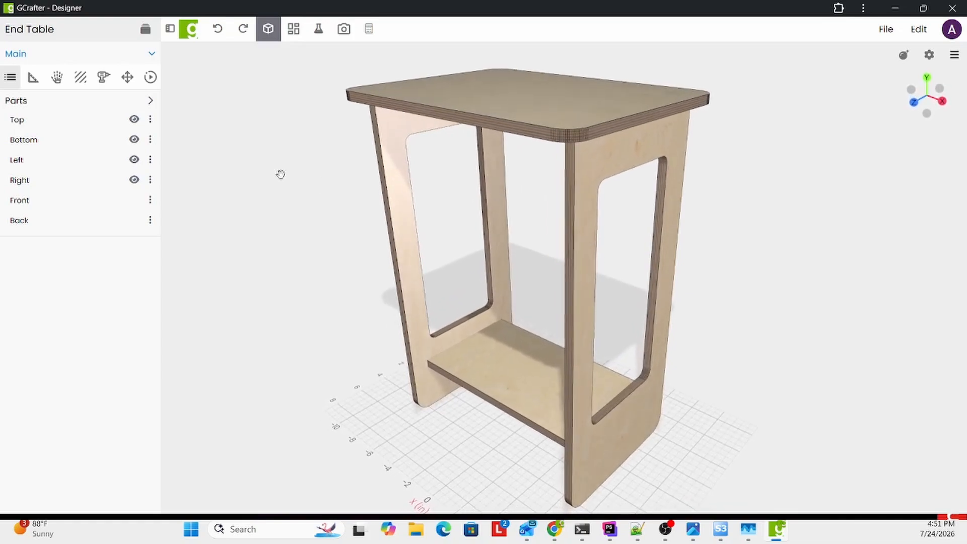
{"action": "left_click", "coordinate": [87, 84]}
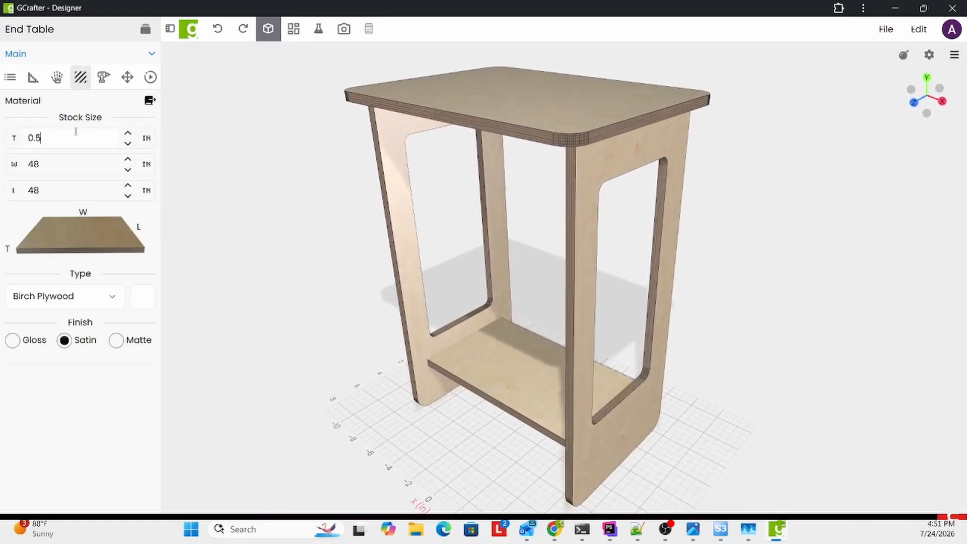
{"action": "left_click", "coordinate": [146, 138]}
{"action": "double_click", "coordinate": [78, 141]}
{"action": "type", "text": "18"}
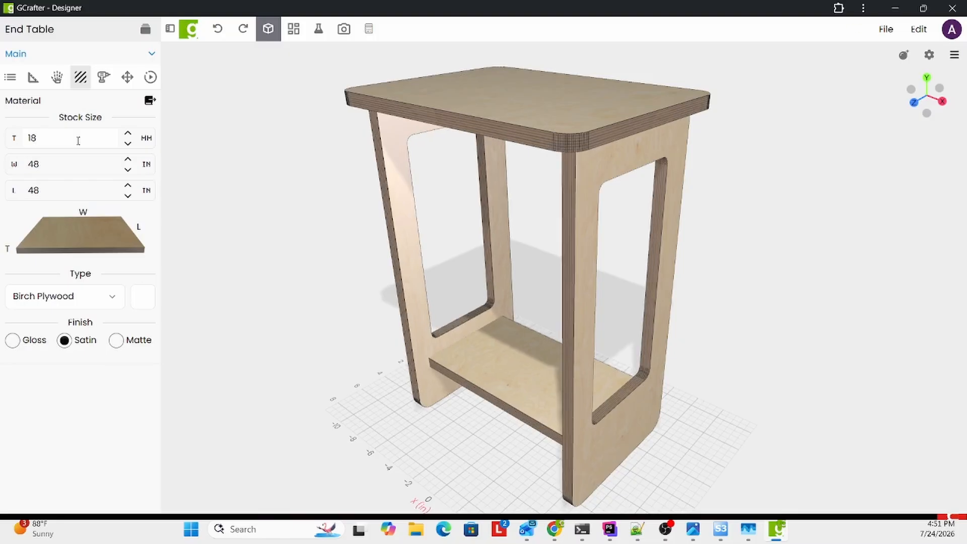
Explode the table model and examine the finger joints and slots between the top and the side panels.
{"action": "left_click_drag", "start_coordinate": [296, 179], "coordinate": [492, 212]}
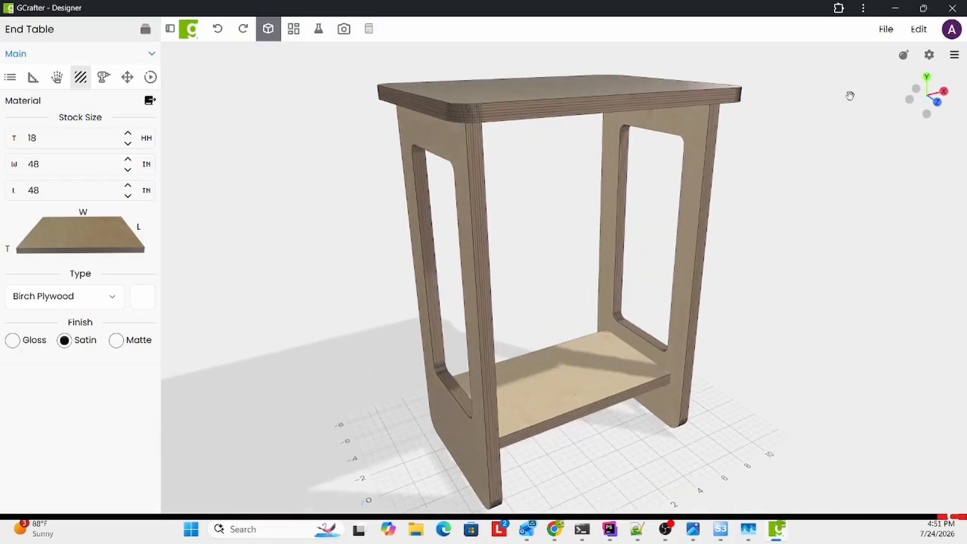
{"action": "left_click", "coordinate": [907, 57]}
{"action": "left_click_drag", "start_coordinate": [681, 186], "coordinate": [678, 106]}
{"action": "right_click_drag", "start_coordinate": [678, 106], "coordinate": [598, 319]}
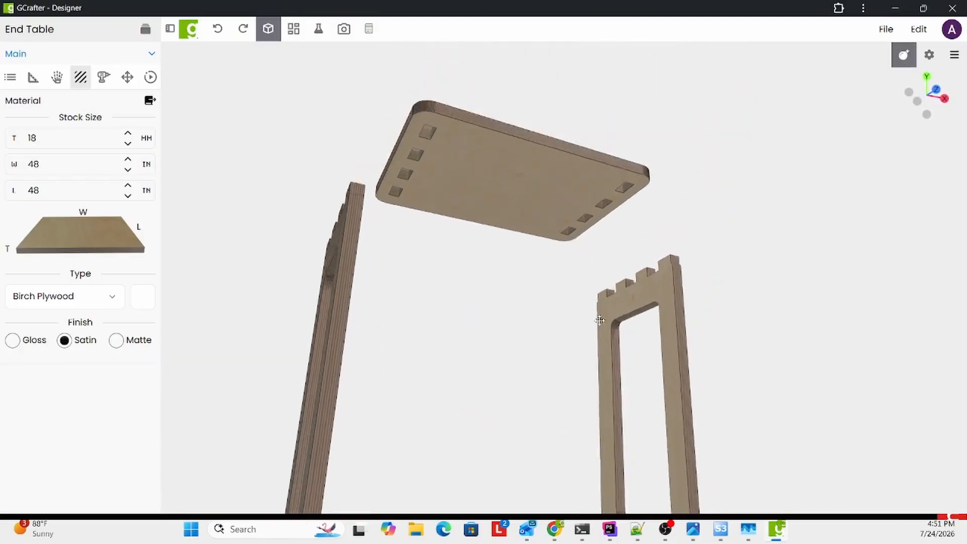
{"action": "scroll", "coordinate": [596, 202], "scroll_direction": "up", "scroll_amount": 5}
{"action": "left_click_drag", "start_coordinate": [596, 202], "coordinate": [469, 215]}
{"action": "left_click_drag", "start_coordinate": [567, 270], "coordinate": [499, 216]}
{"action": "left_click_drag", "start_coordinate": [642, 253], "coordinate": [578, 295]}
{"action": "scroll", "coordinate": [595, 284], "scroll_direction": "down", "scroll_amount": 4}
{"action": "right_click_drag", "start_coordinate": [613, 289], "coordinate": [559, 247]}
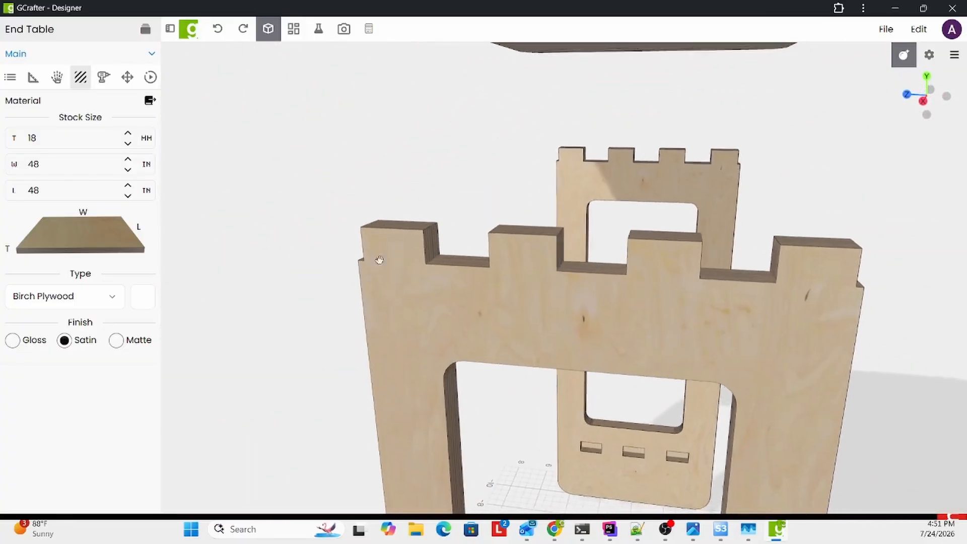
Set the number of fingers along the length to 4 and collapse the exploded model back together.
{"action": "left_click", "coordinate": [57, 77]}
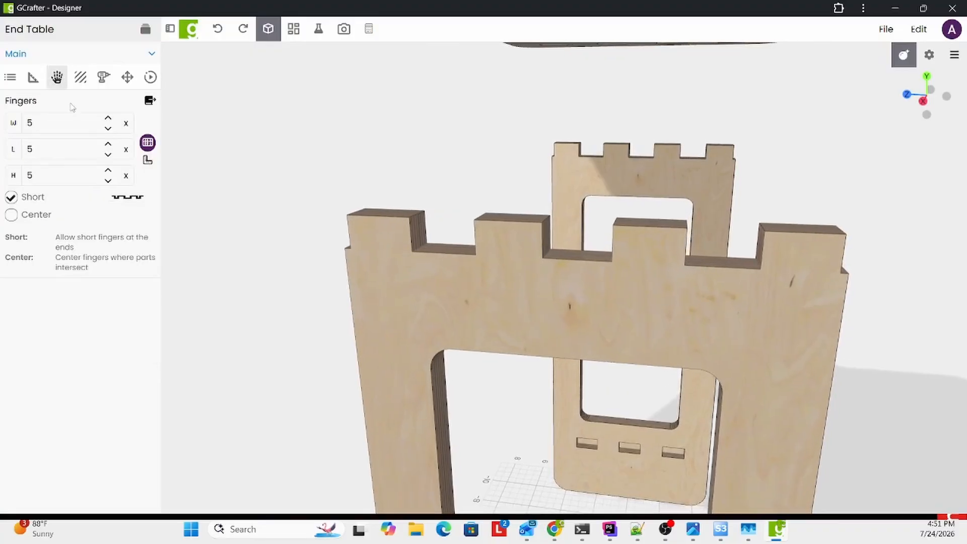
{"action": "left_click", "coordinate": [108, 130]}
{"action": "left_click", "coordinate": [108, 117]}
{"action": "left_click", "coordinate": [108, 154]}
{"action": "left_click", "coordinate": [108, 154]}
{"action": "left_click", "coordinate": [108, 154]}
{"action": "left_click", "coordinate": [108, 154]}
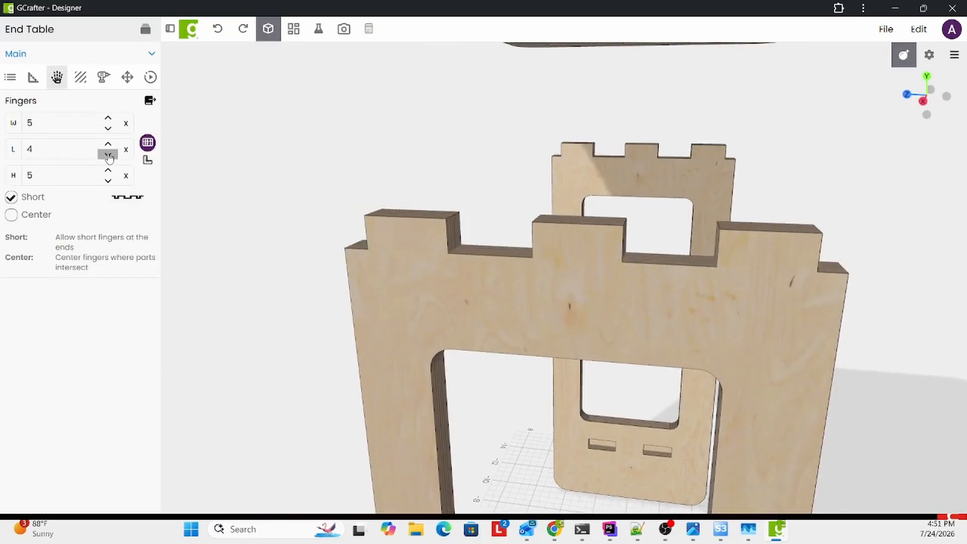
{"action": "left_click_drag", "start_coordinate": [324, 190], "coordinate": [740, 141]}
{"action": "left_click", "coordinate": [903, 55]}
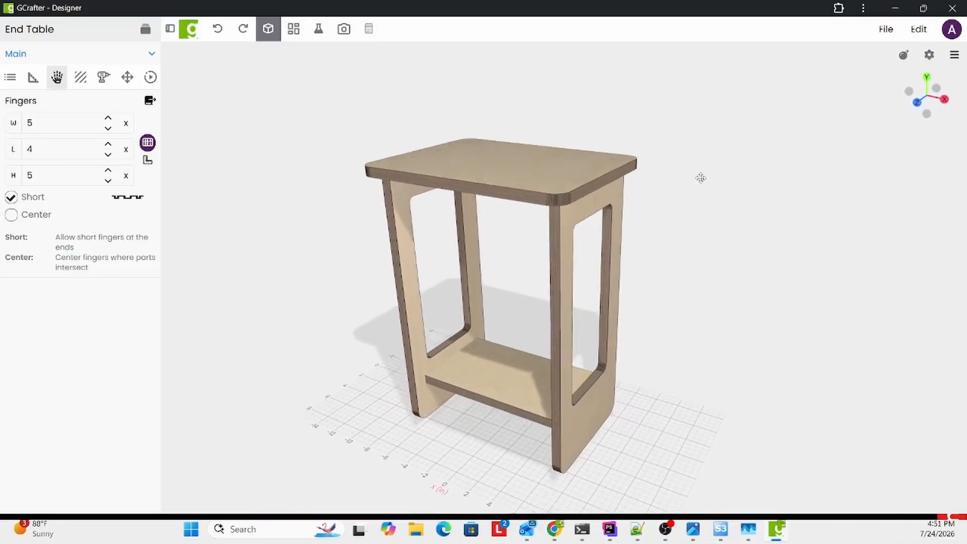
Pack the cut layout with an item count of 2 so the parts for two tables are nested on the sheet.
{"action": "left_click", "coordinate": [293, 28]}
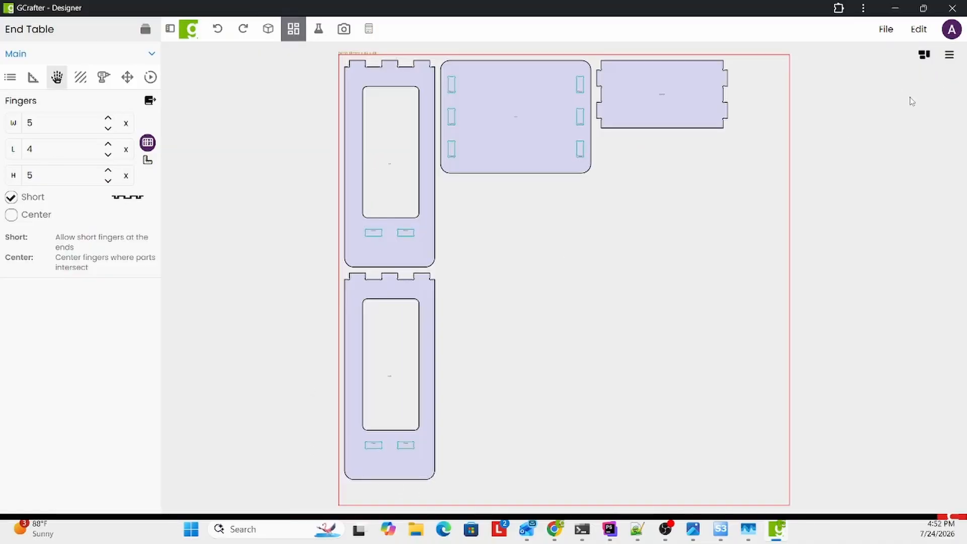
{"action": "left_click", "coordinate": [924, 54]}
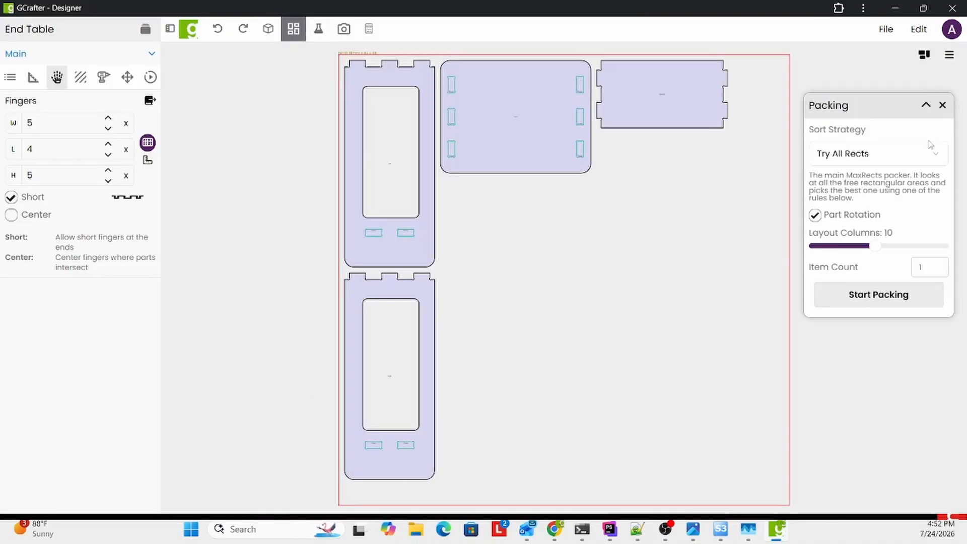
{"action": "left_click", "coordinate": [944, 263]}
{"action": "left_click", "coordinate": [909, 295]}
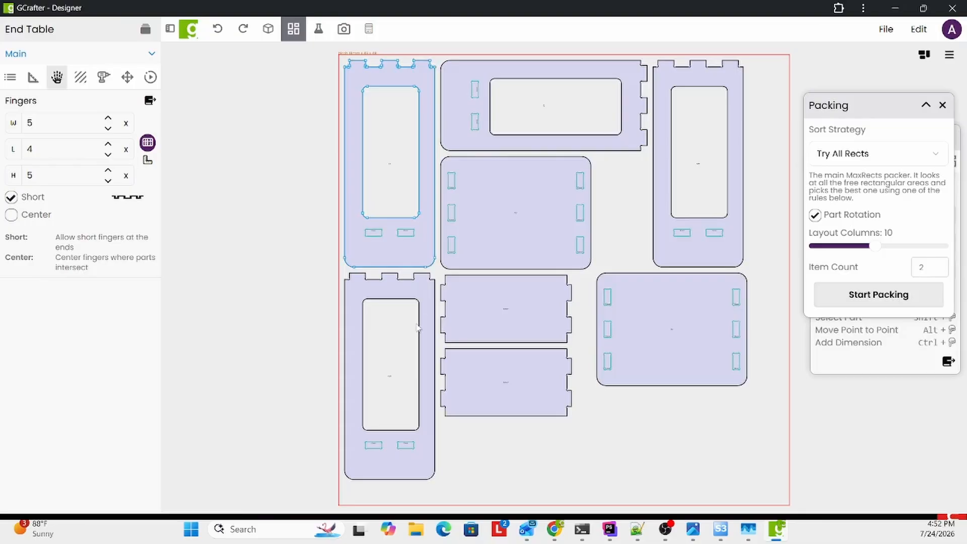
{"action": "left_click_drag", "start_coordinate": [901, 107], "coordinate": [898, 191]}
{"action": "left_click", "coordinate": [942, 187]}
Disallow rotation of the left side panel in its layout options.
{"action": "left_click", "coordinate": [409, 235]}
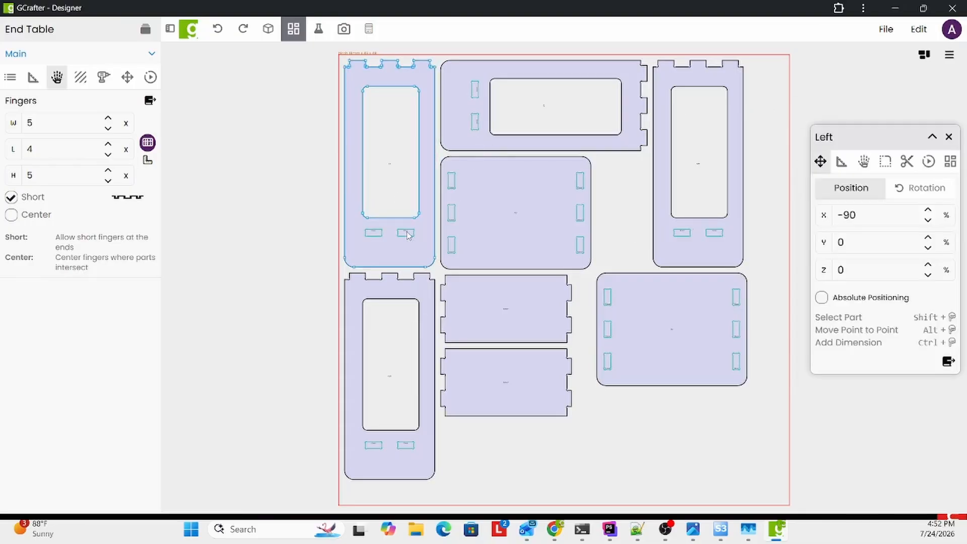
{"action": "left_click", "coordinate": [951, 161]}
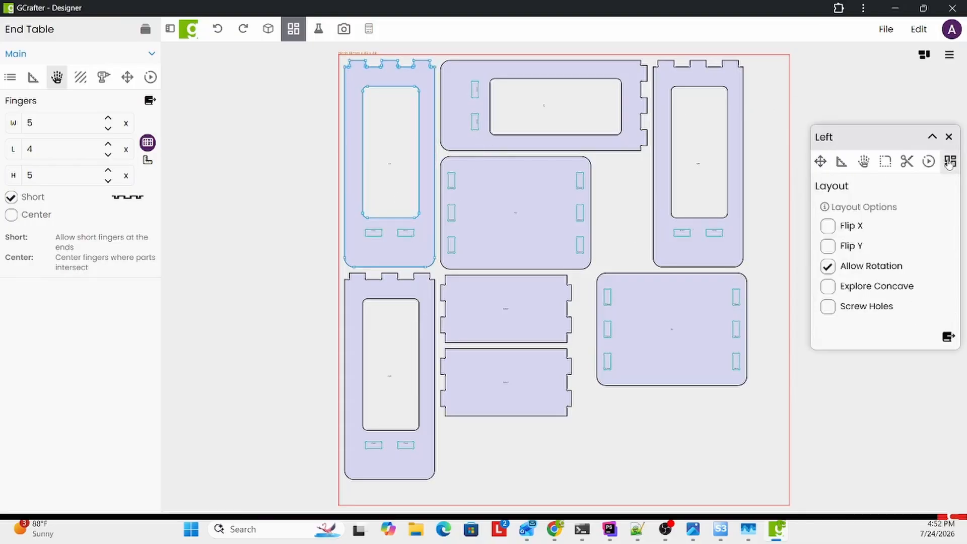
{"action": "left_click", "coordinate": [827, 267]}
{"action": "left_click", "coordinate": [949, 136]}
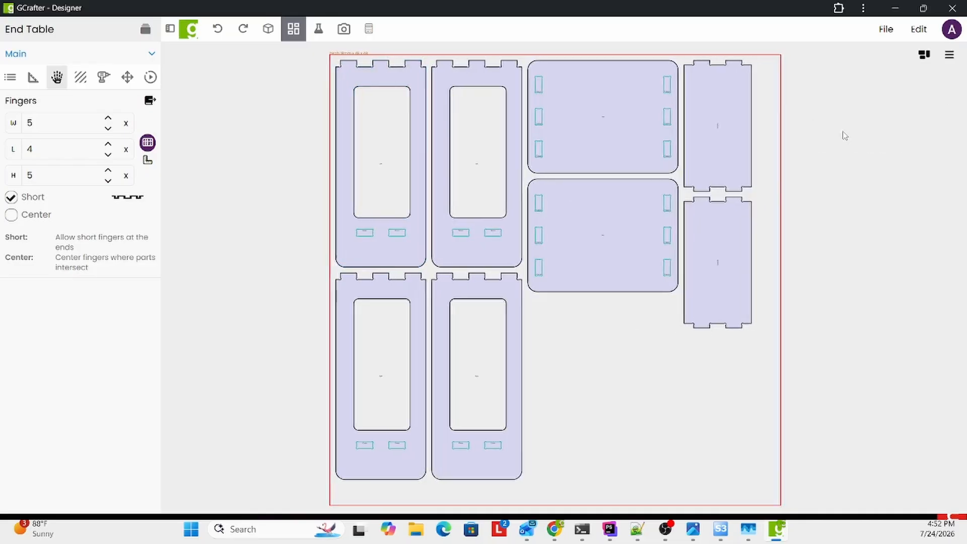
{"action": "mouse_move", "coordinate": [823, 137]}
{"action": "left_mouse_down"}
{"action": "mouse_move", "coordinate": [821, 129]}
{"action": "mouse_move", "coordinate": [813, 136]}
{"action": "left_mouse_up"}
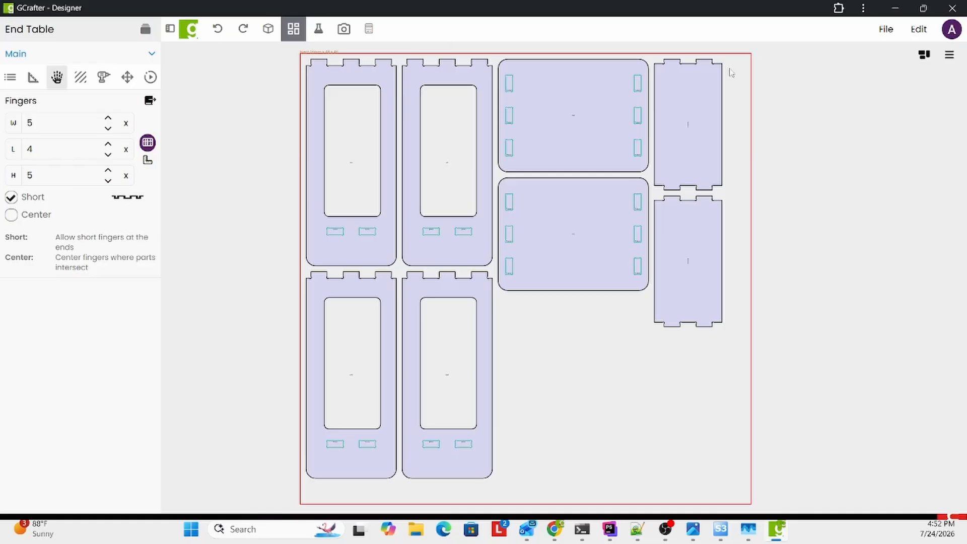
Update the project thumbnail with the table enlarged and shifted up inside the crop frame.
{"action": "left_click", "coordinate": [885, 29]}
{"action": "left_click", "coordinate": [886, 105]}
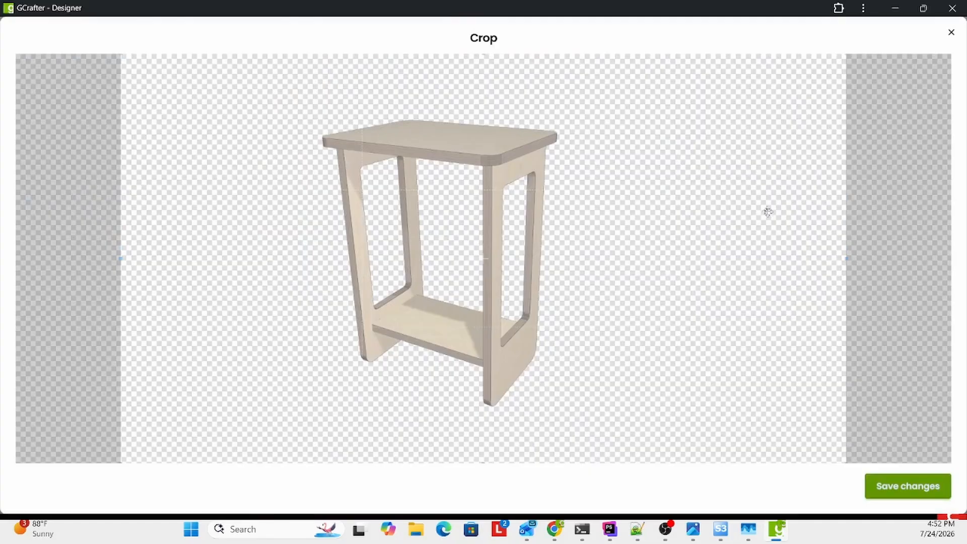
{"action": "scroll", "coordinate": [475, 183], "scroll_direction": "up", "scroll_amount": 3}
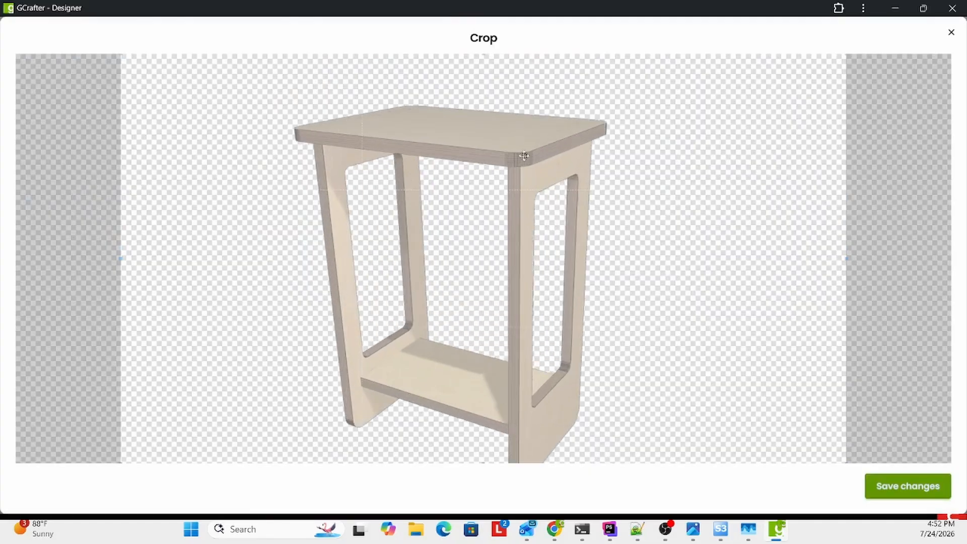
{"action": "left_click_drag", "start_coordinate": [509, 208], "coordinate": [528, 194]}
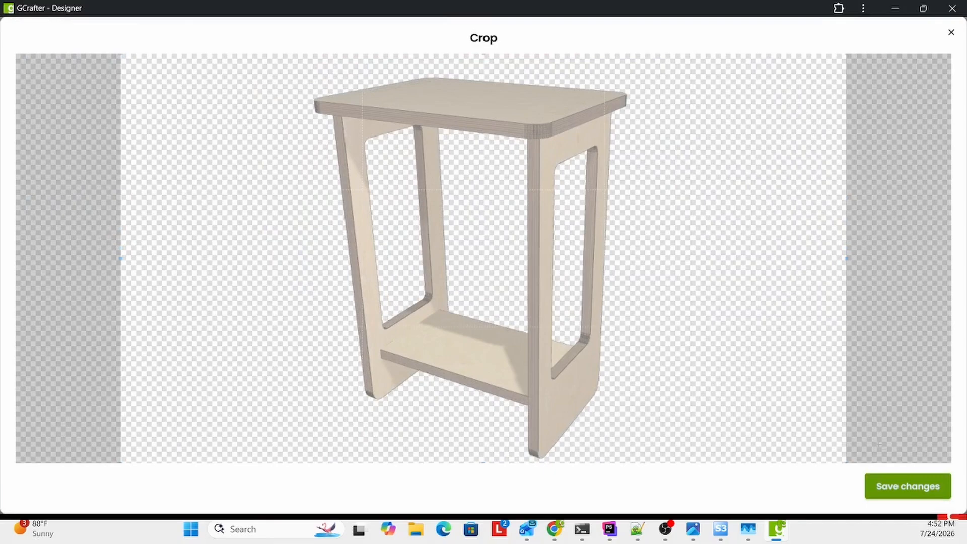
{"action": "left_click", "coordinate": [901, 487]}
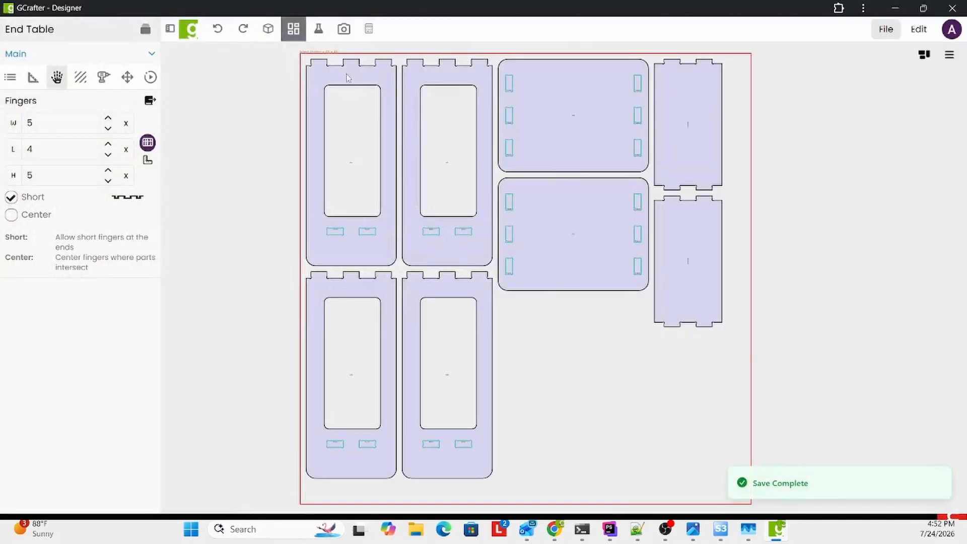
{"action": "left_click", "coordinate": [319, 31]}
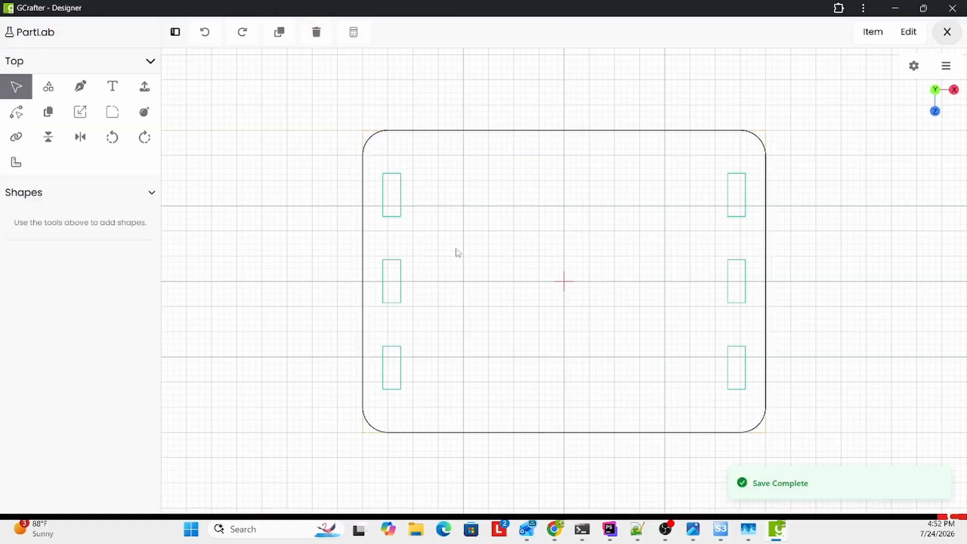
{"action": "left_click", "coordinate": [943, 30]}
{"action": "left_click", "coordinate": [344, 30]}
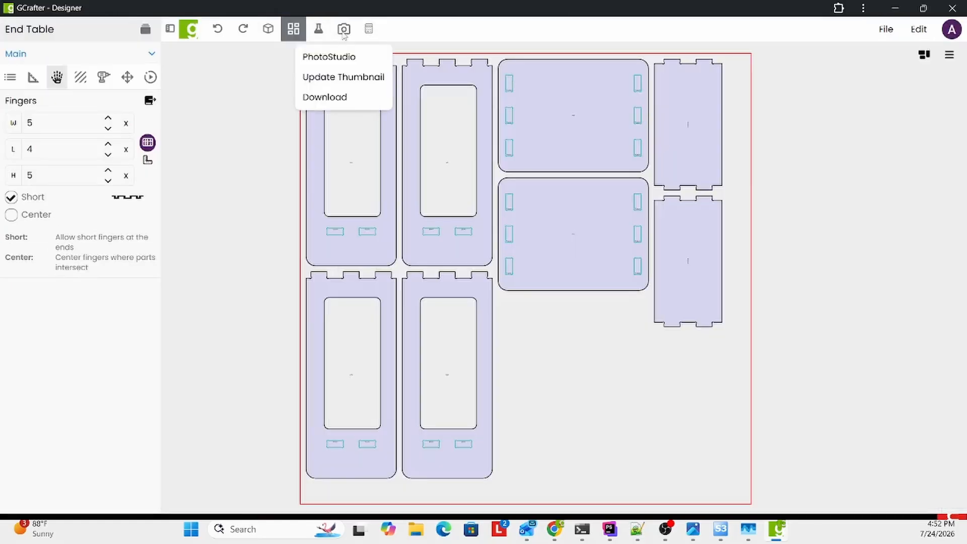
{"action": "left_click", "coordinate": [341, 76]}
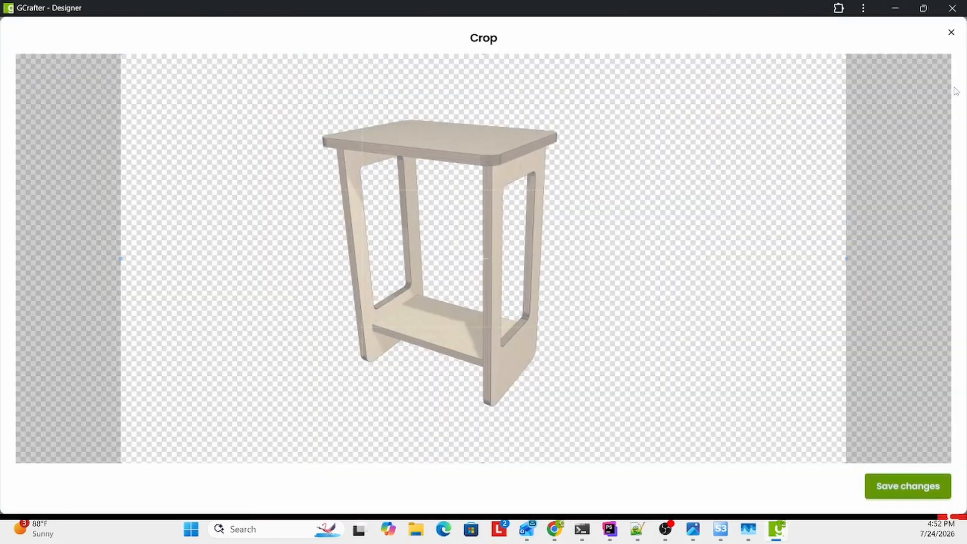
{"action": "left_click", "coordinate": [951, 32]}
{"action": "scroll", "coordinate": [553, 272], "scroll_direction": "up", "scroll_amount": 2}
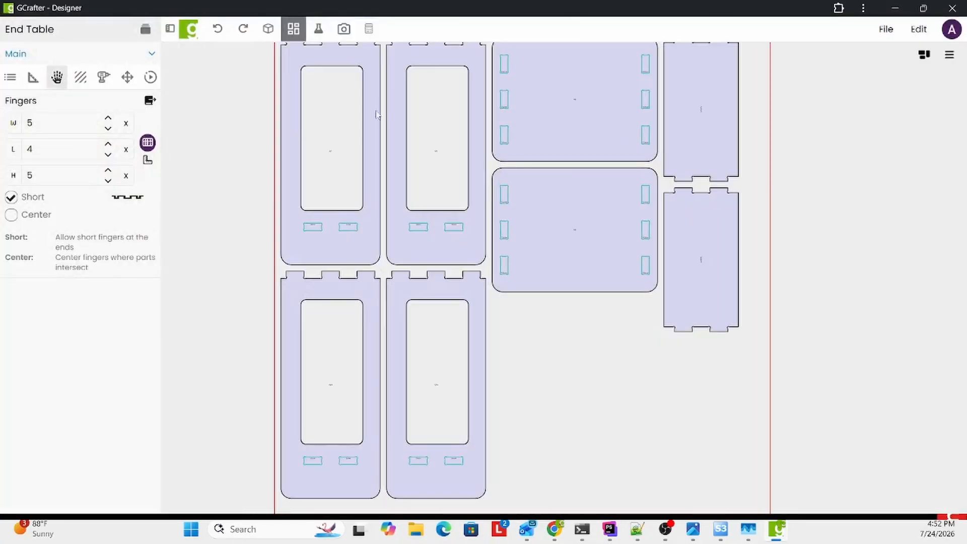
Return to the 3D view of the table and update the project thumbnail from it.
{"action": "left_click", "coordinate": [268, 30]}
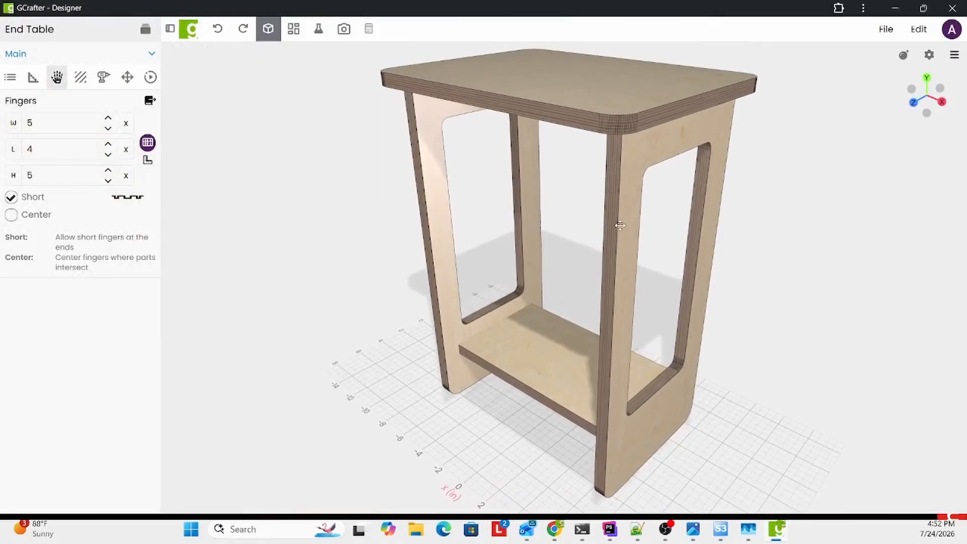
{"action": "left_click", "coordinate": [343, 31]}
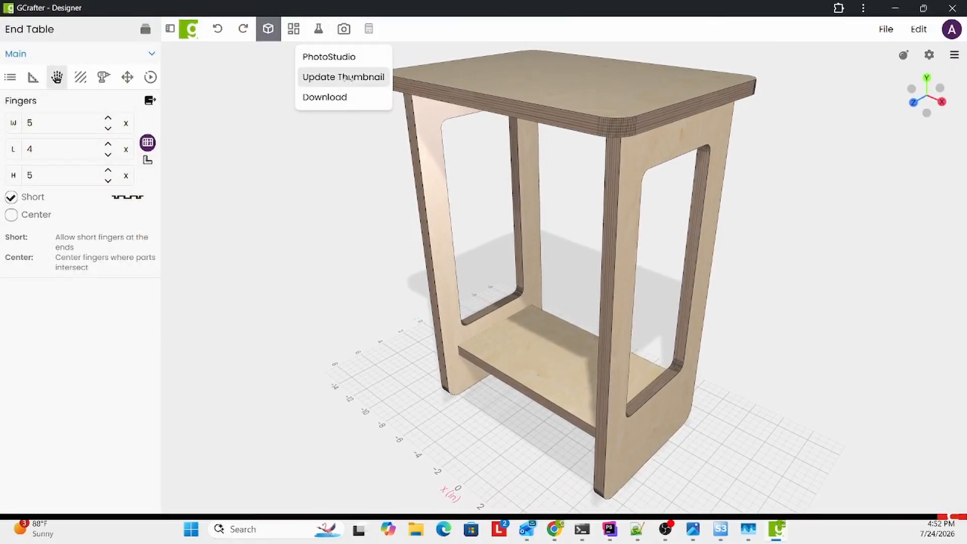
{"action": "left_click", "coordinate": [345, 77]}
{"action": "left_click", "coordinate": [887, 486]}
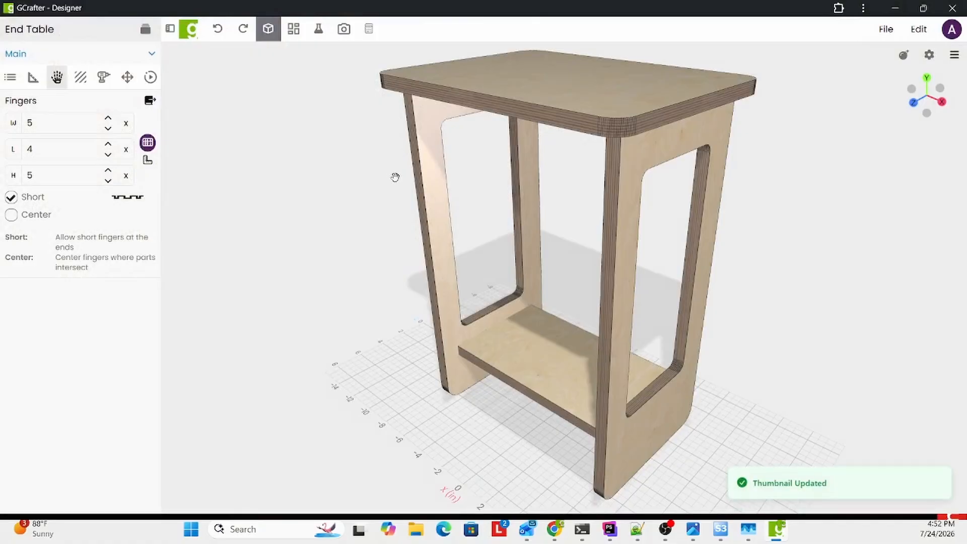
Generate and save a PhotoStudio image with the prompt "Place this end table on either end of a sofo in a modern living room.".
{"action": "left_click", "coordinate": [343, 31]}
{"action": "left_click", "coordinate": [336, 59]}
{"action": "left_click", "coordinate": [486, 259]}
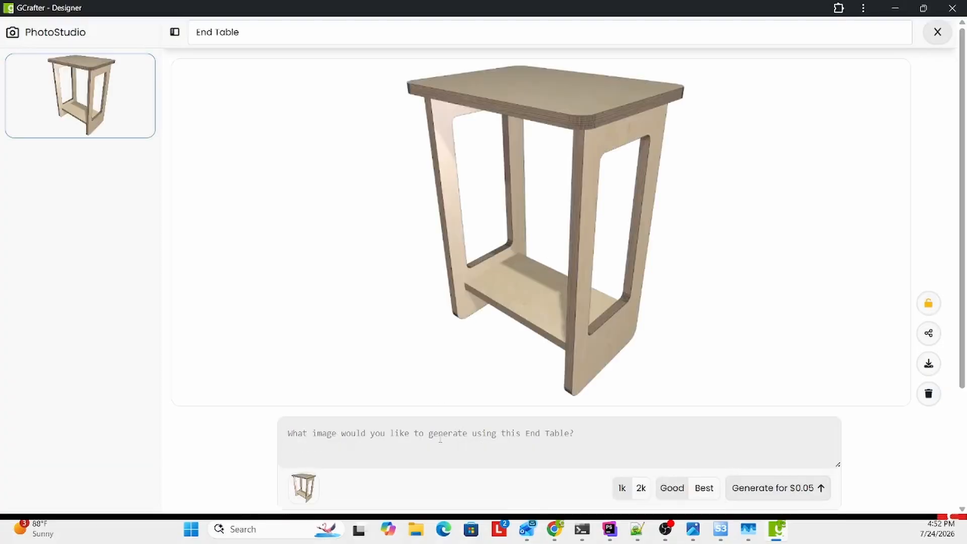
{"action": "type", "text": "P"}
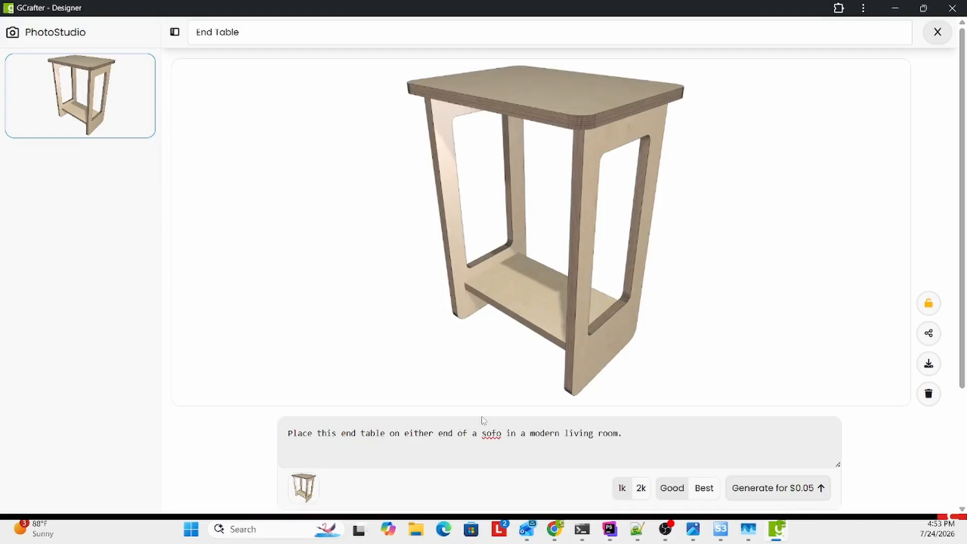
{"action": "left_click", "coordinate": [782, 490]}
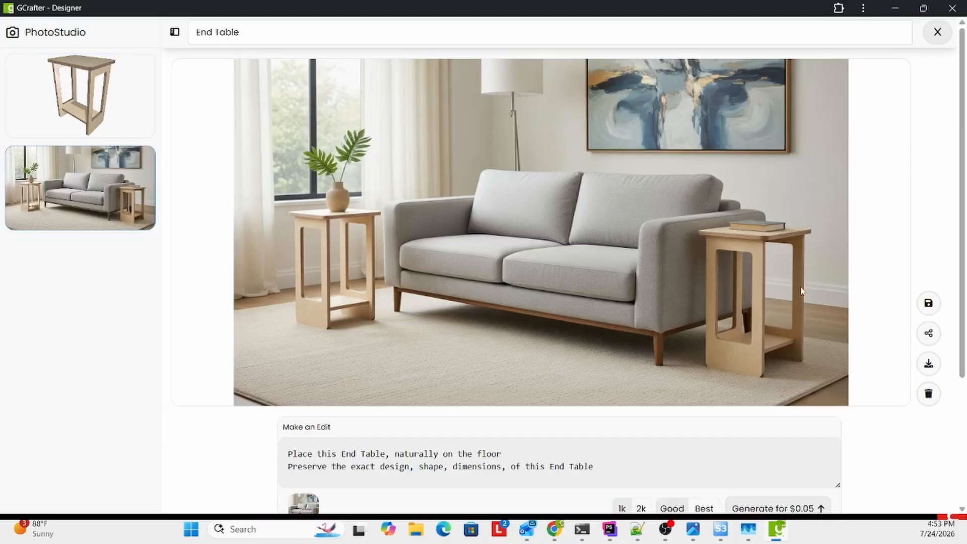
{"action": "left_click", "coordinate": [928, 303]}
{"action": "left_click", "coordinate": [937, 32]}
Save the End Table project and refresh its thumbnail from the current 3D view.
{"action": "left_click", "coordinate": [887, 30]}
{"action": "left_click", "coordinate": [876, 57]}
{"action": "left_click", "coordinate": [886, 29]}
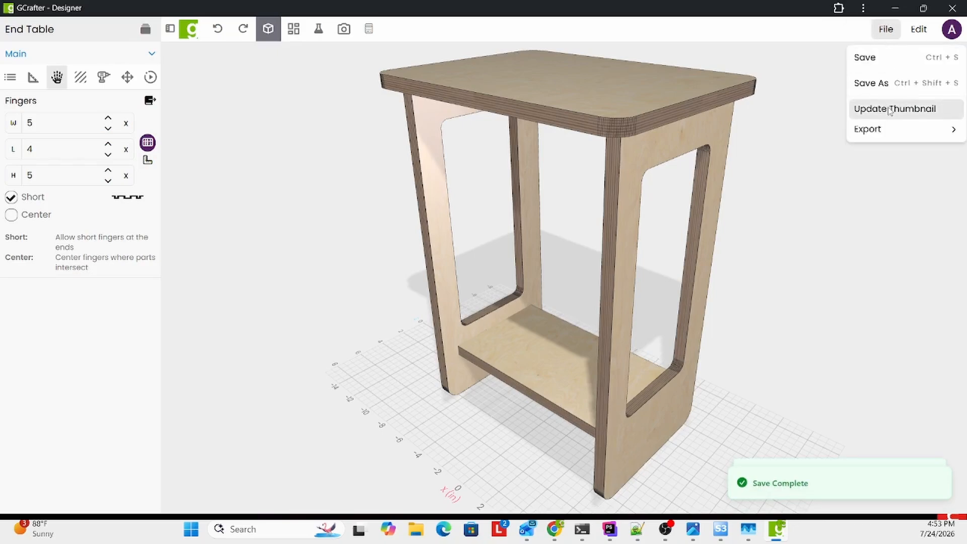
{"action": "left_click", "coordinate": [890, 109]}
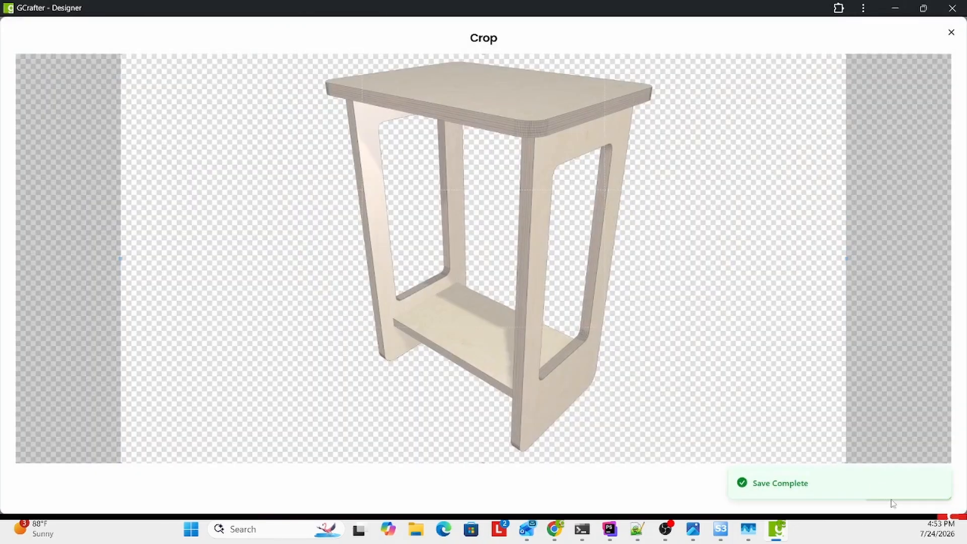
{"action": "left_click", "coordinate": [874, 488]}
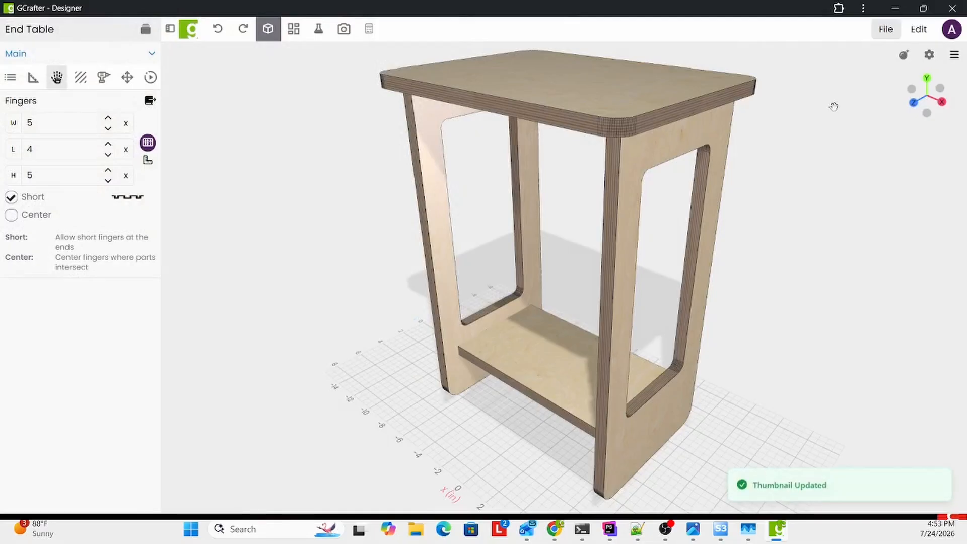
{"action": "left_click", "coordinate": [891, 31]}
{"action": "mouse_move", "coordinate": [876, 129]}
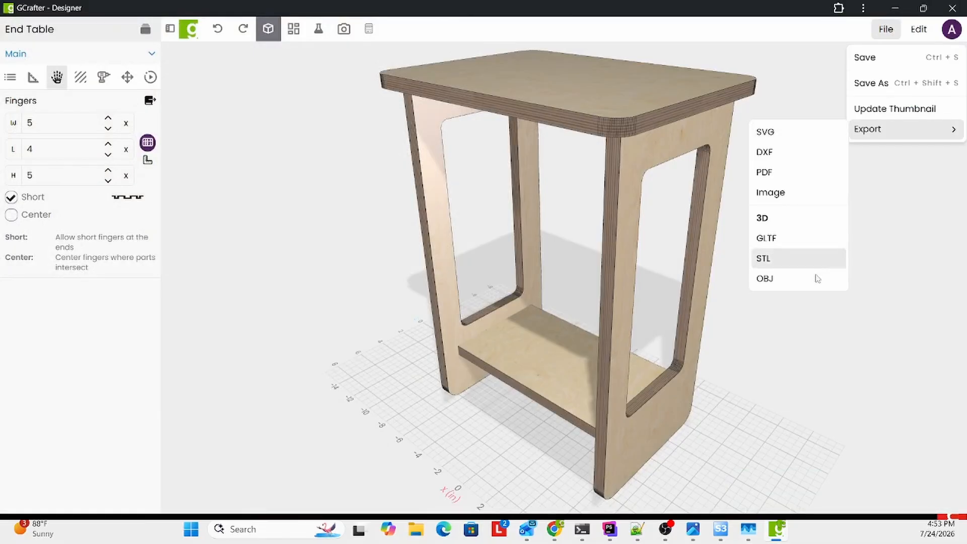
{"action": "left_click", "coordinate": [811, 306]}
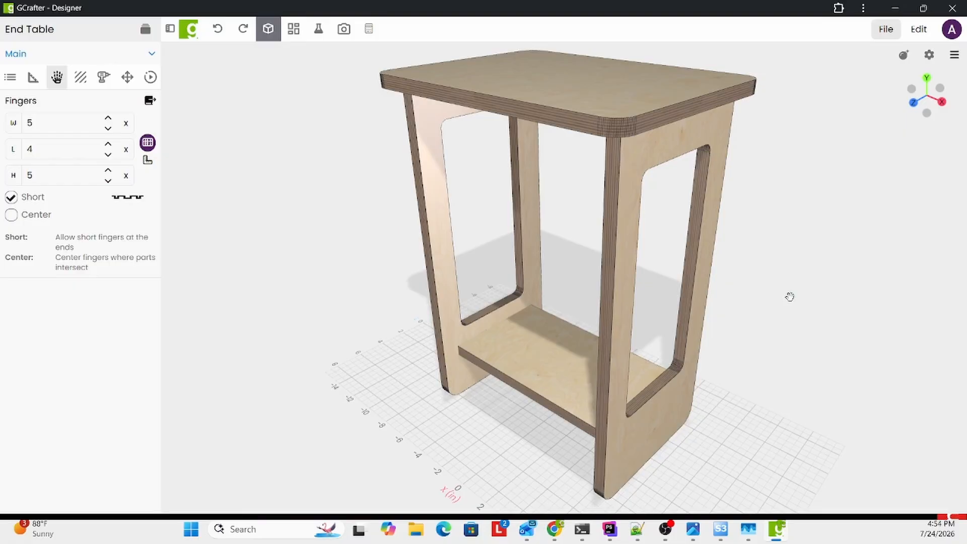
{"action": "left_click_drag", "start_coordinate": [784, 289], "coordinate": [708, 236]}
{"action": "scroll", "coordinate": [708, 236], "scroll_direction": "down", "scroll_amount": 3}
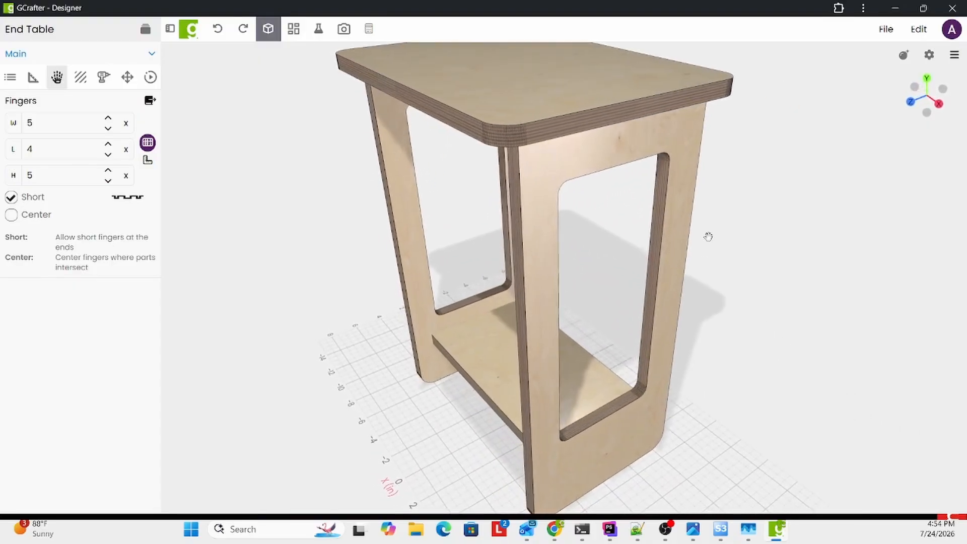